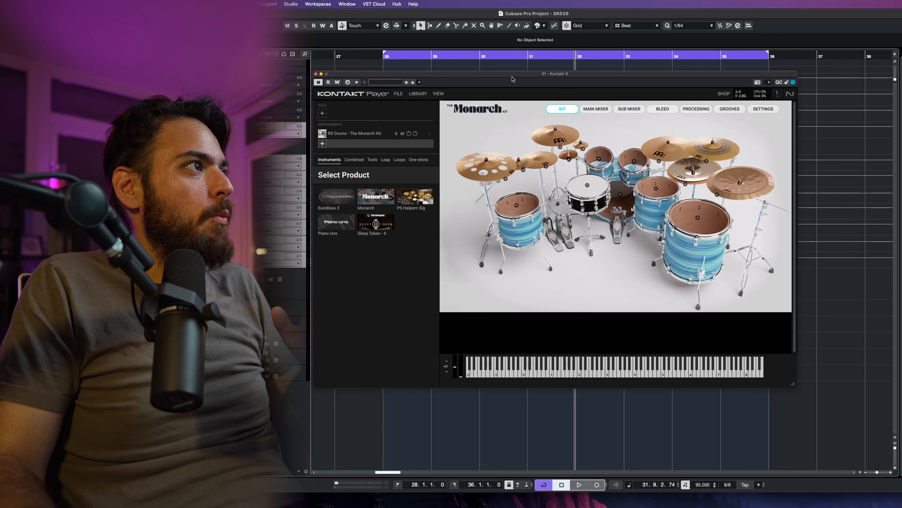
# Step: Switch the Kontakt view to show the loaded Monarch kit rack with its output mixer
pyautogui.click(438, 93)
pyautogui.click(447, 103)
pyautogui.click(442, 112)
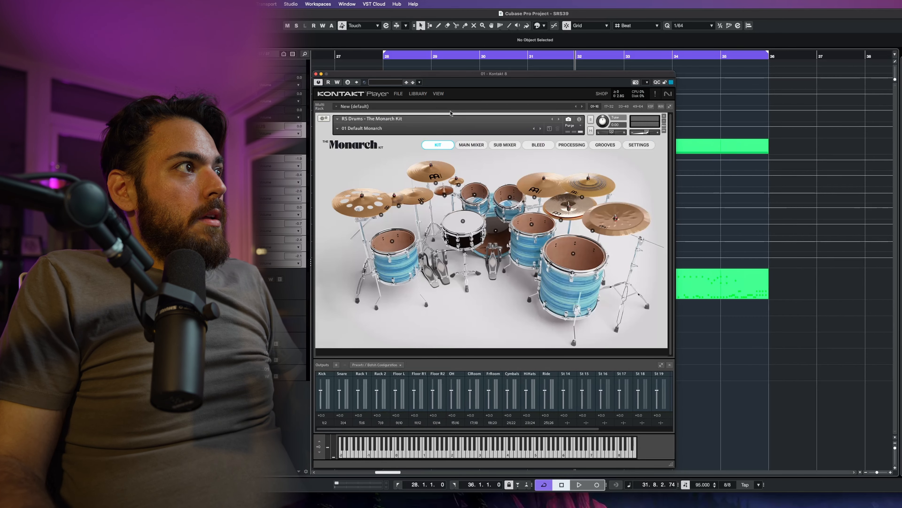
# Step: Browse the Monarch kit's Kit, Main Mixer, Sub Mixer, Bleed and Processing pages
pyautogui.moveTo(536, 74); pyautogui.dragTo(620, 71)
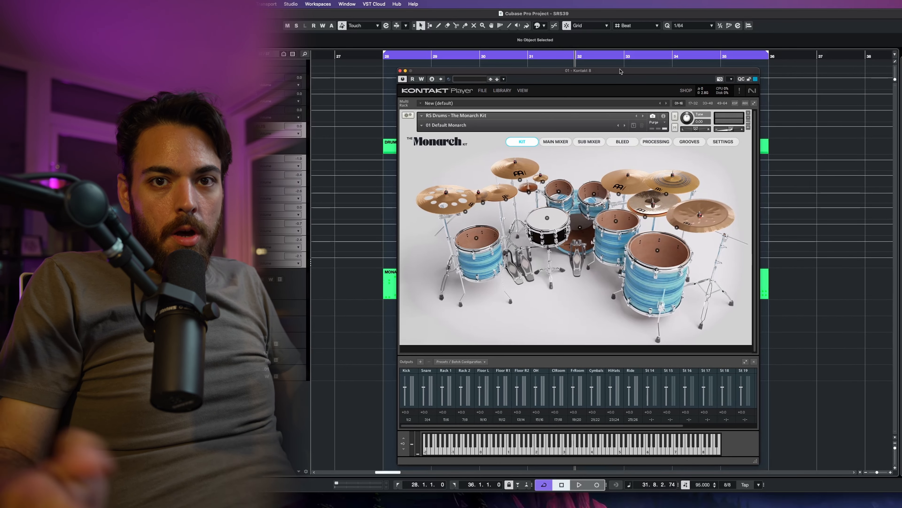
pyautogui.moveTo(580, 73)
pyautogui.mouseDown()
pyautogui.moveTo(566, 60)
pyautogui.moveTo(578, 72)
pyautogui.mouseUp()
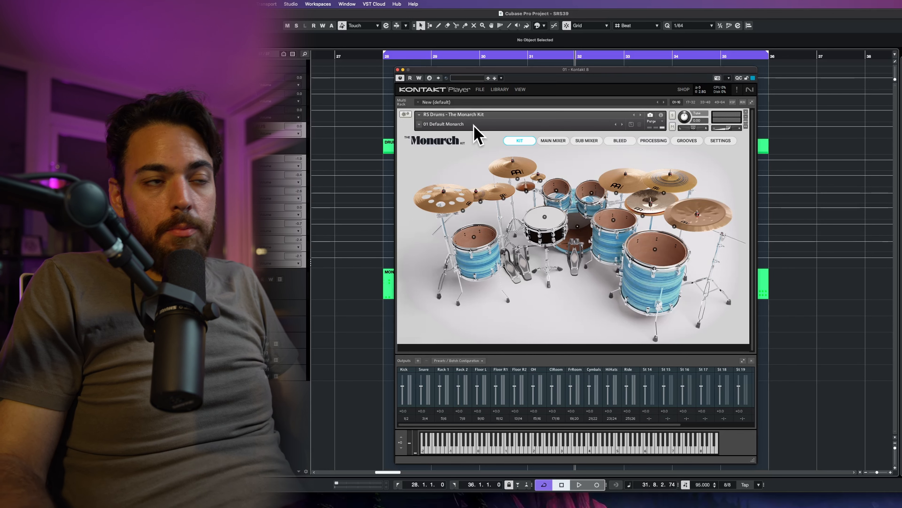
pyautogui.click(554, 141)
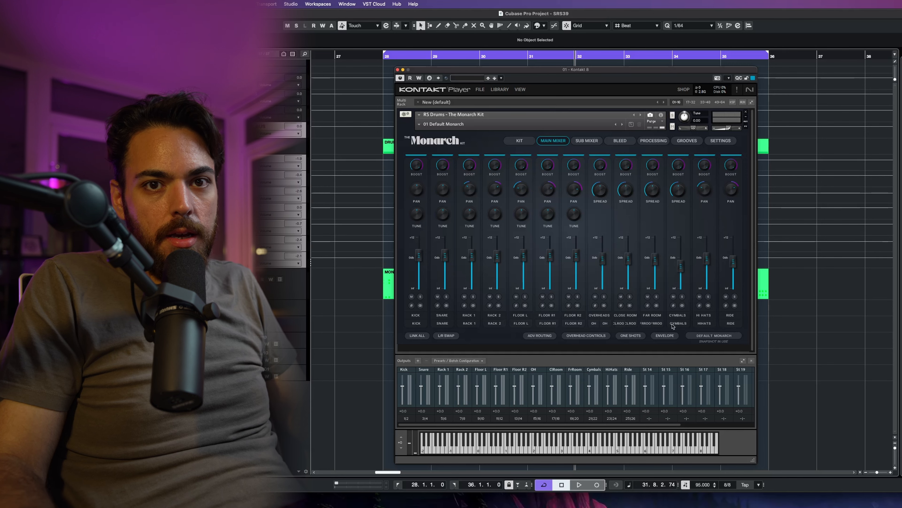
pyautogui.click(520, 141)
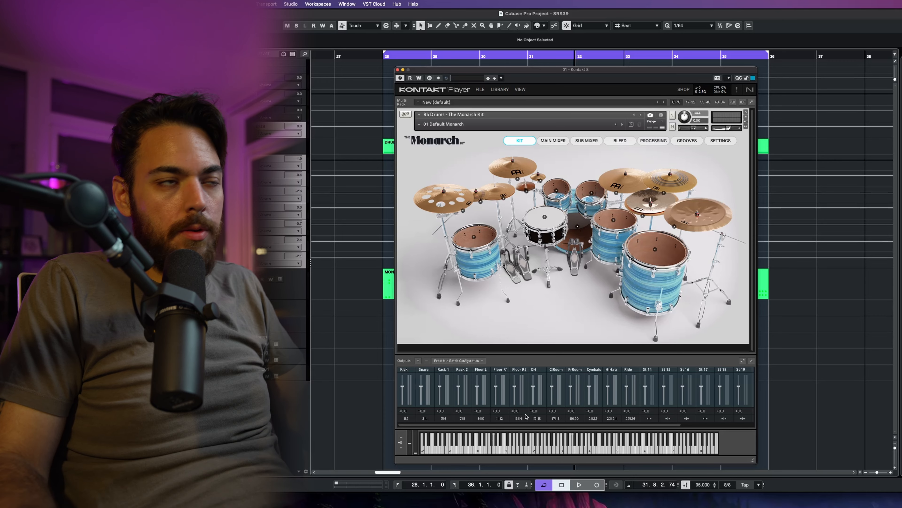
pyautogui.click(552, 141)
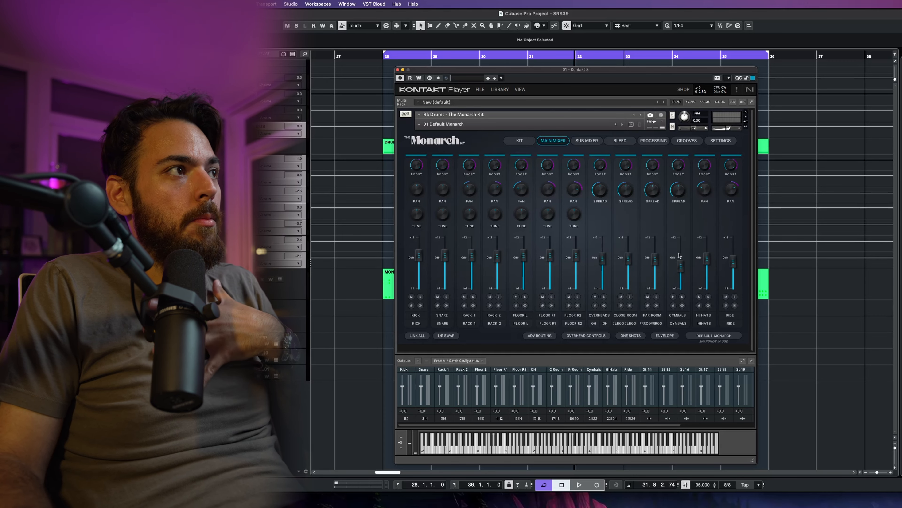
pyautogui.click(582, 143)
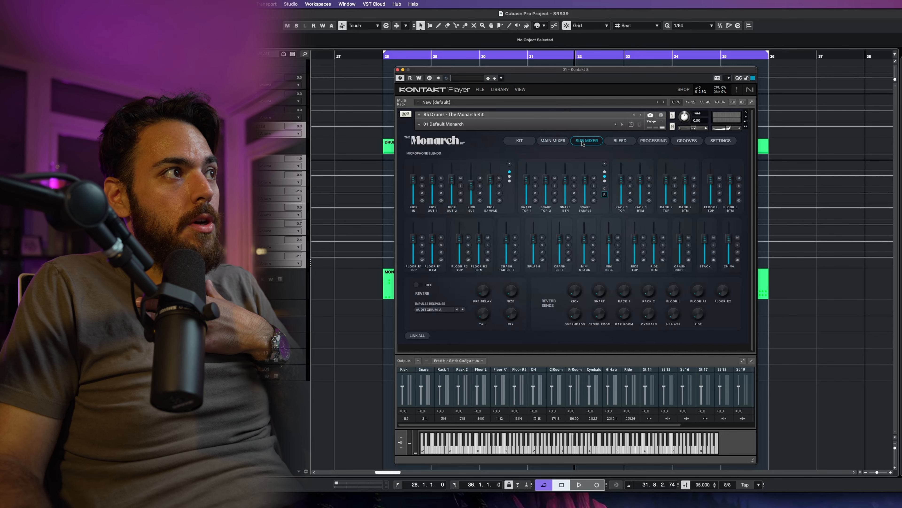
pyautogui.click(621, 144)
pyautogui.click(654, 142)
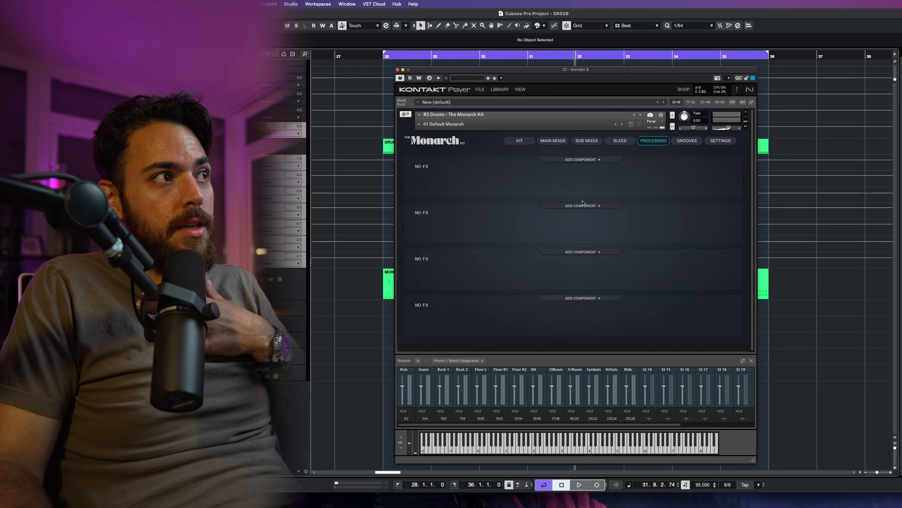
pyautogui.click(557, 141)
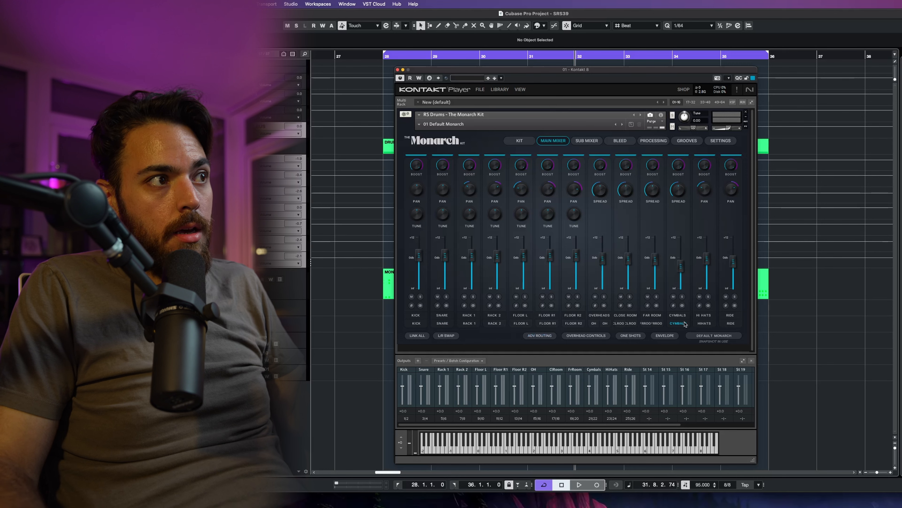
pyautogui.click(525, 141)
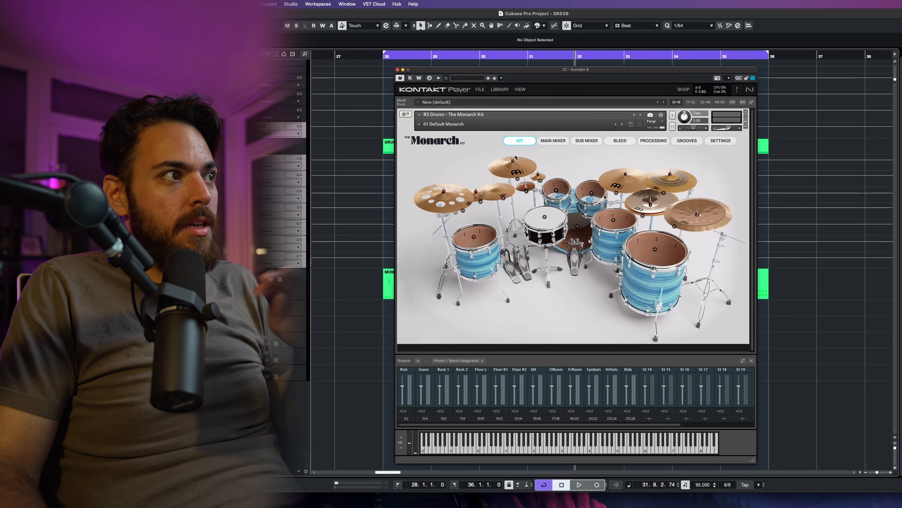
# Step: Audition the drum part with playback and close the Kontakt window
pyautogui.press('space')
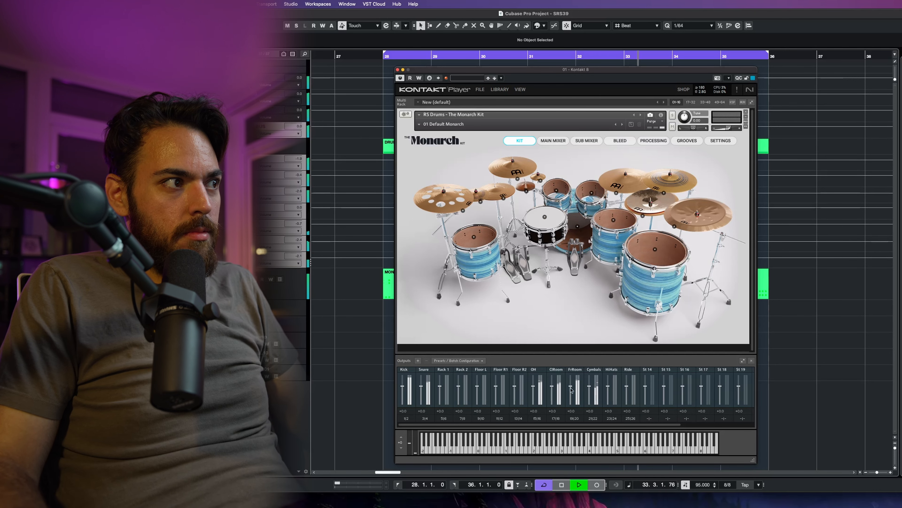
pyautogui.press('space')
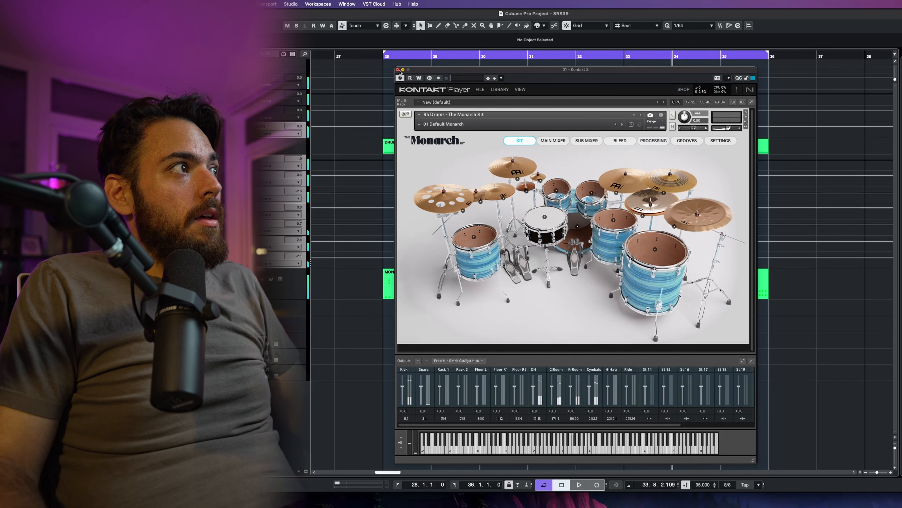
pyautogui.click(398, 70)
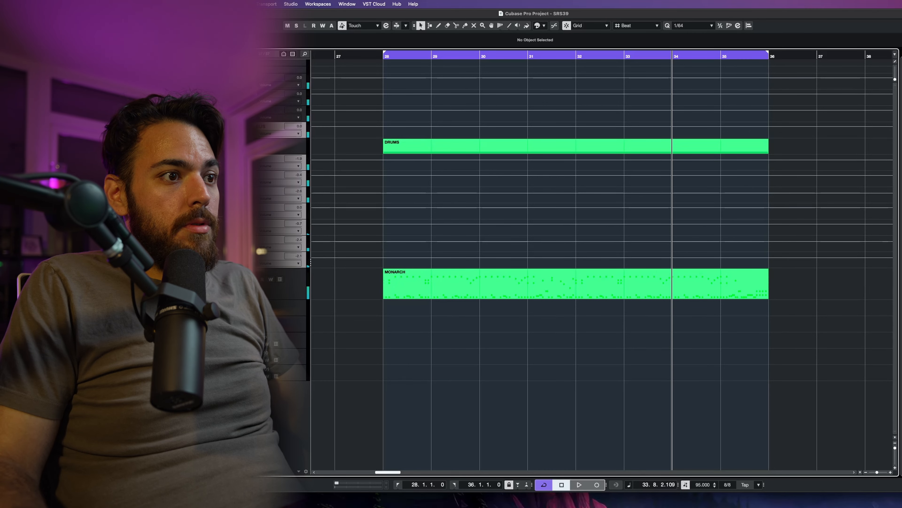
# Step: Open the MixConsole and review the drum channels across the mixer during playback
pyautogui.press('F3')
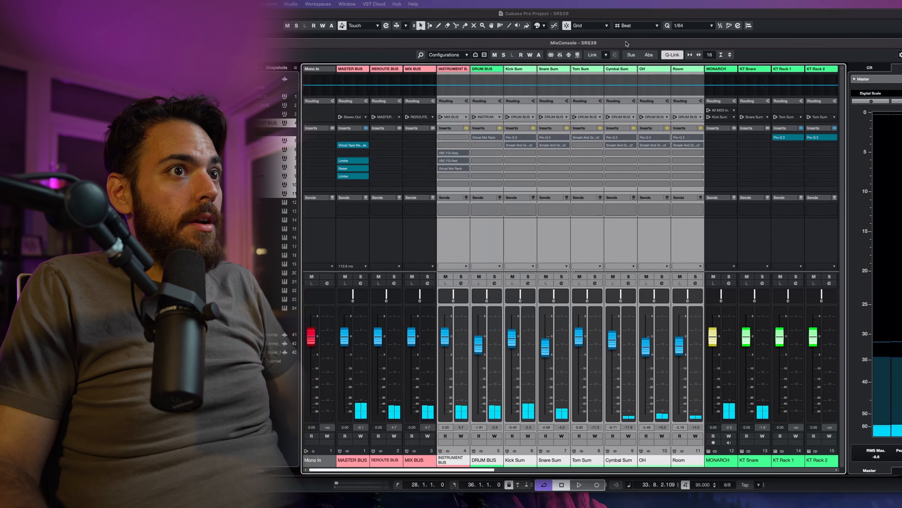
pyautogui.click(582, 469)
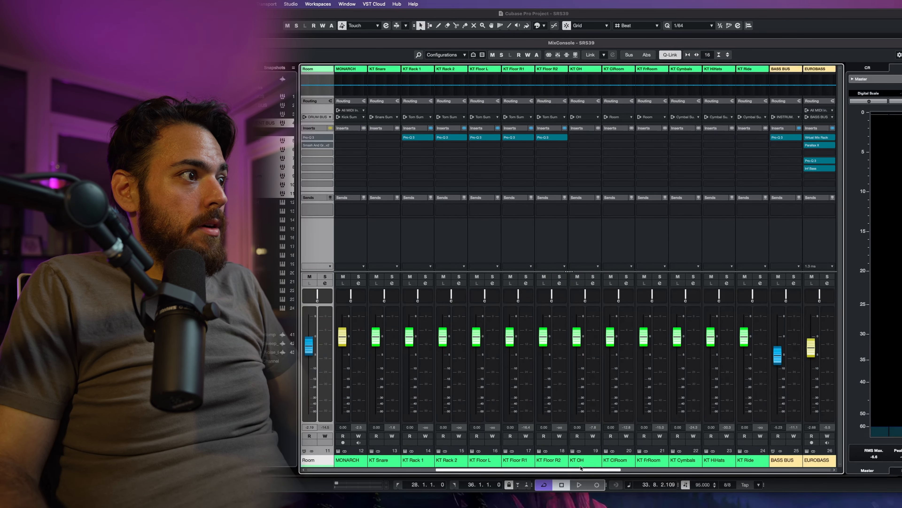
pyautogui.moveTo(581, 468); pyautogui.dragTo(571, 469)
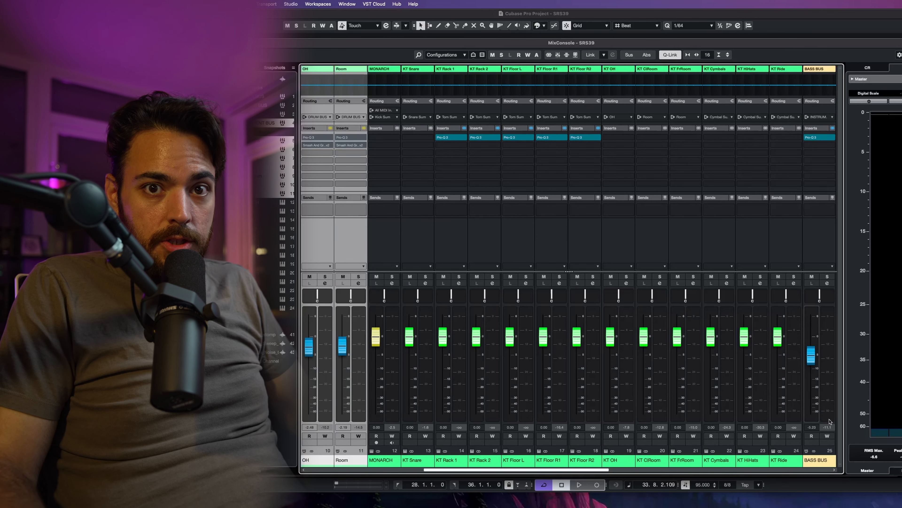
pyautogui.press('space')
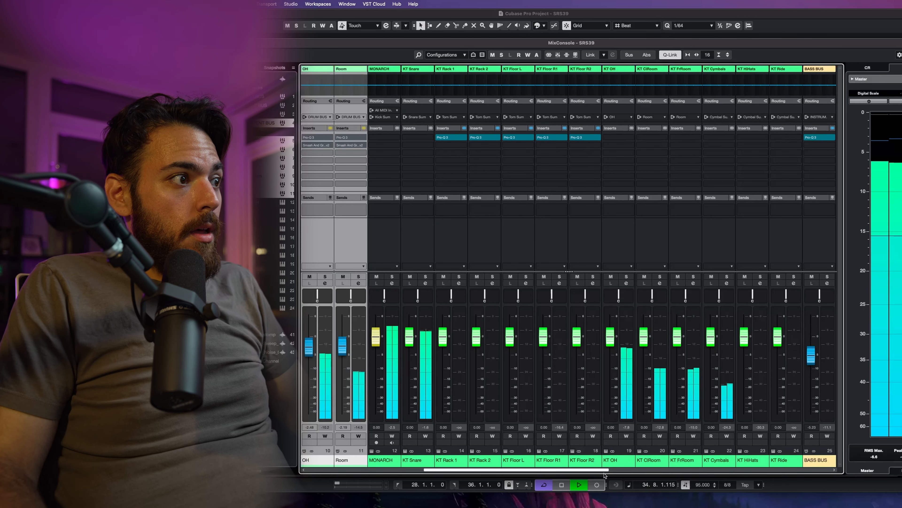
pyautogui.press('space')
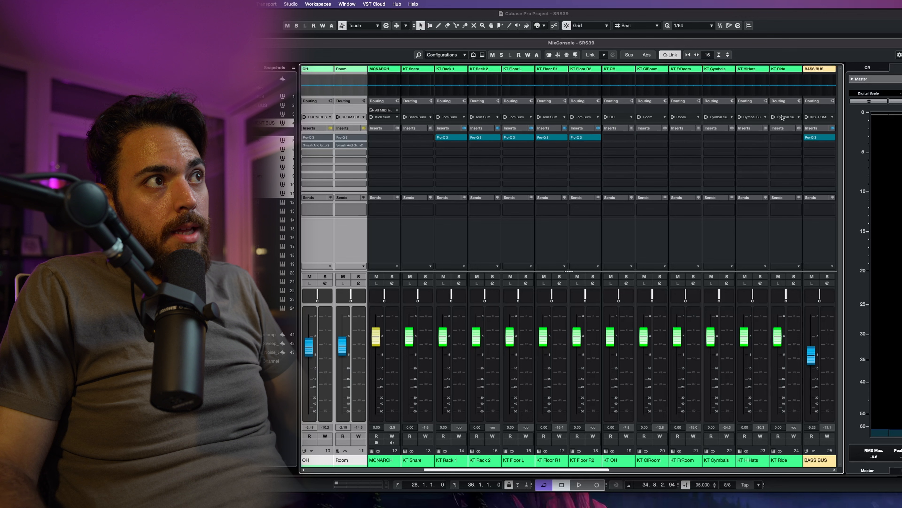
pyautogui.moveTo(606, 469); pyautogui.dragTo(474, 478)
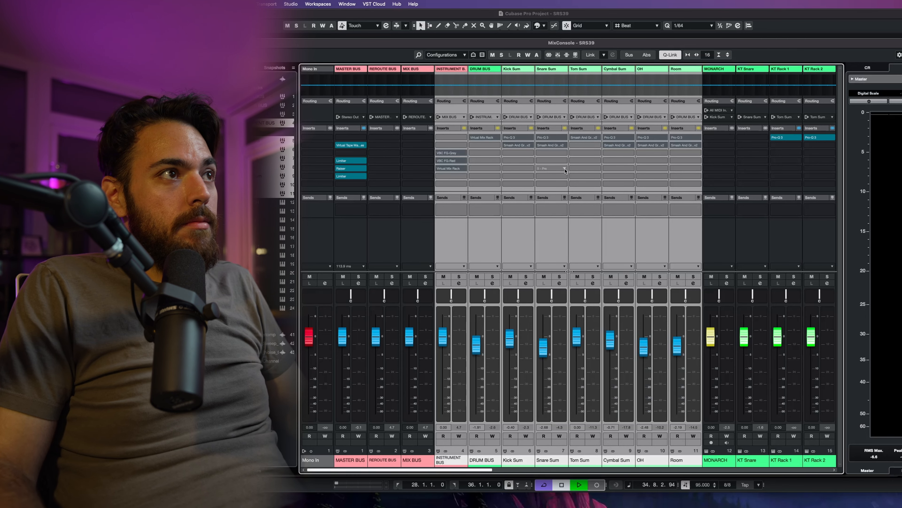
# Step: Open the VBC FG-Grey insert on the Instrument Bus and position its plugin window over the mixer
pyautogui.click(698, 128)
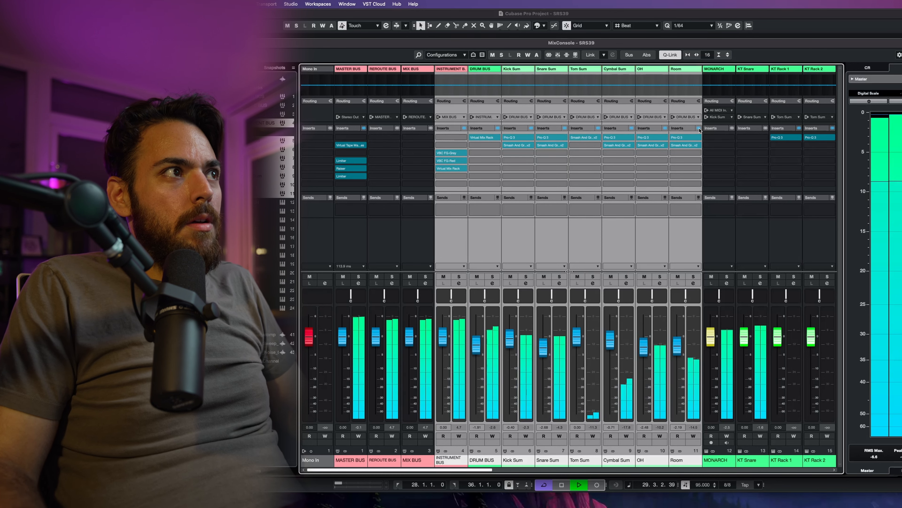
pyautogui.press('space')
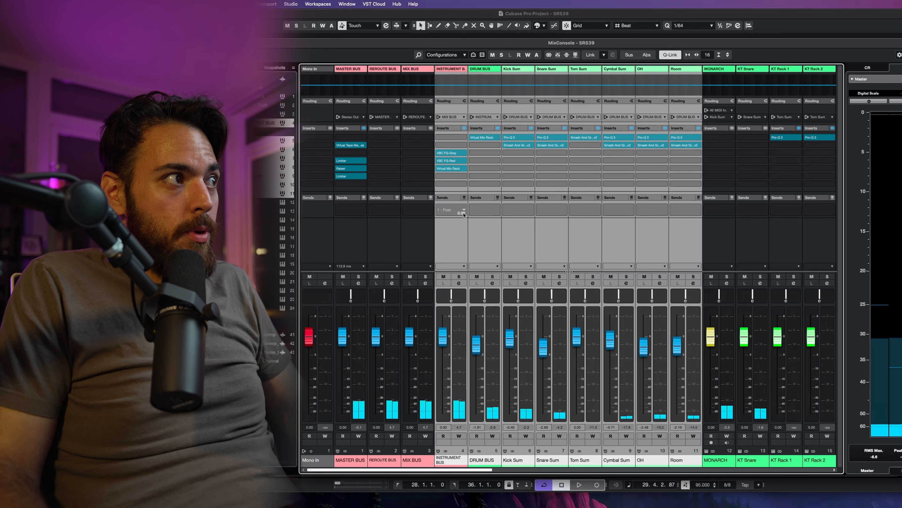
pyautogui.click(450, 238)
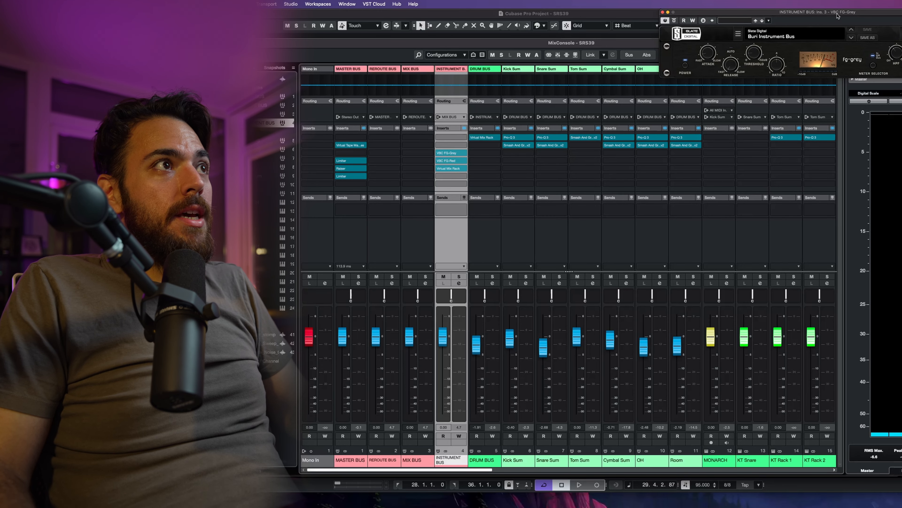
pyautogui.moveTo(837, 16); pyautogui.dragTo(690, 217)
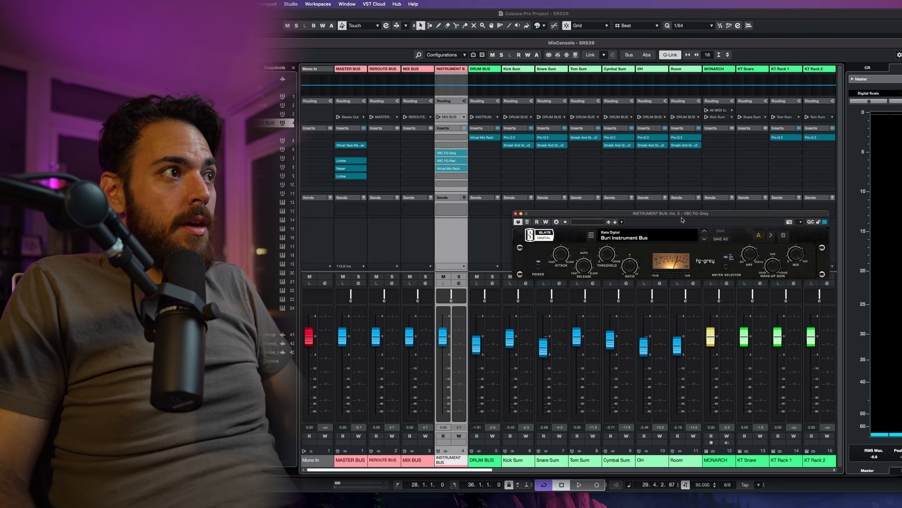
pyautogui.moveTo(745, 217); pyautogui.dragTo(718, 194)
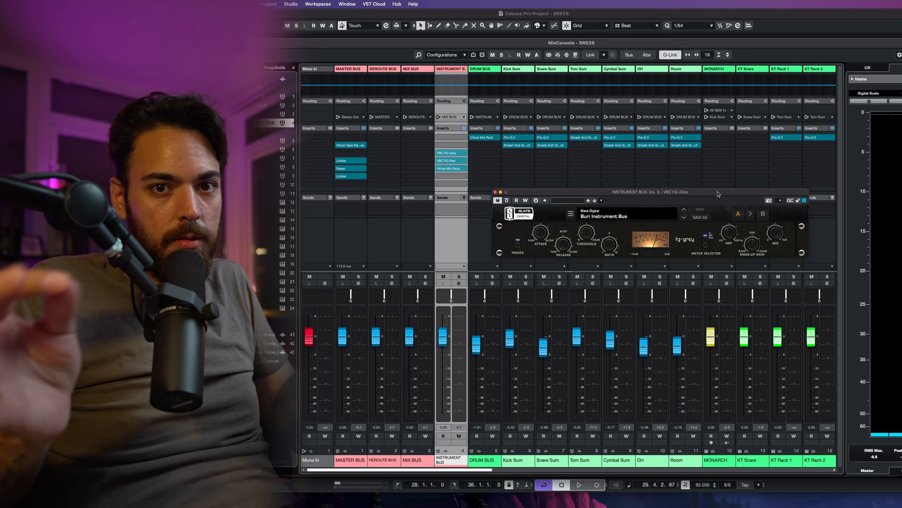
pyautogui.moveTo(718, 193); pyautogui.dragTo(741, 176)
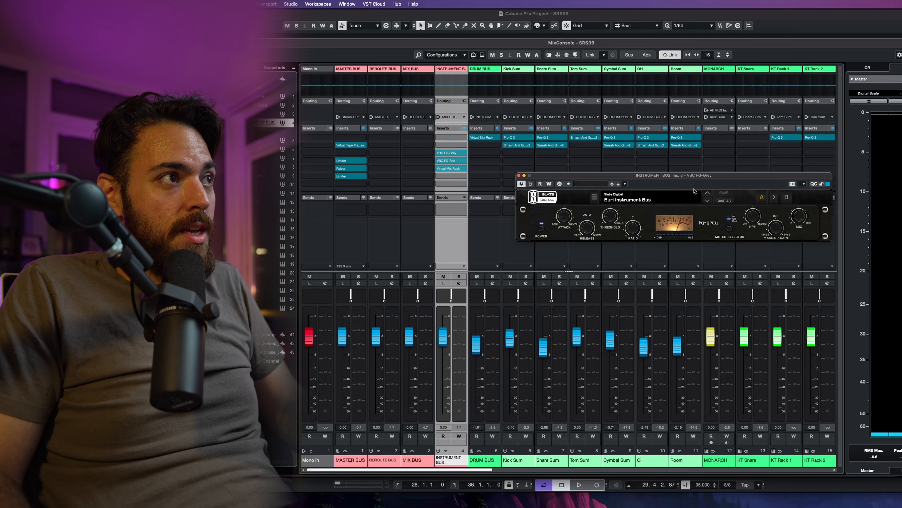
pyautogui.moveTo(704, 176); pyautogui.dragTo(682, 178)
# Step: Play back the mix and rearrange the FG-Grey plugin window above the channel strips
pyautogui.press('space')
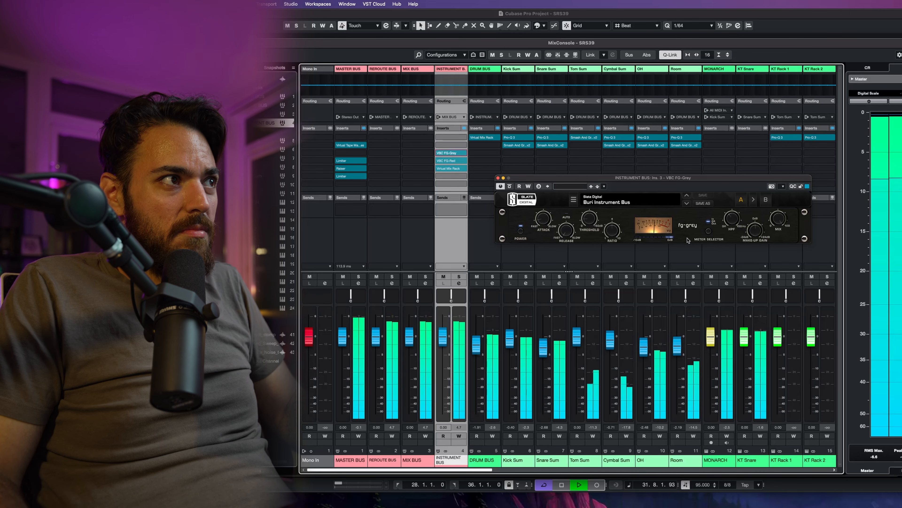
pyautogui.press('space')
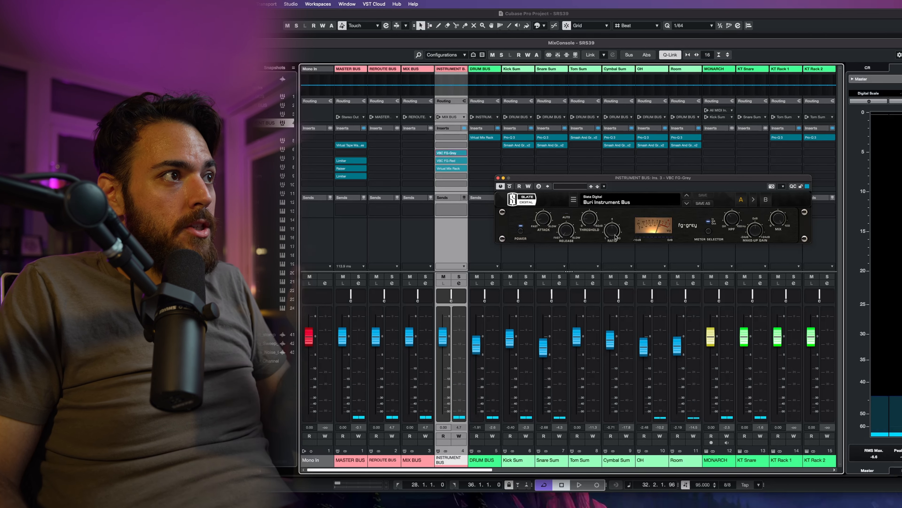
pyautogui.moveTo(744, 182); pyautogui.dragTo(727, 180)
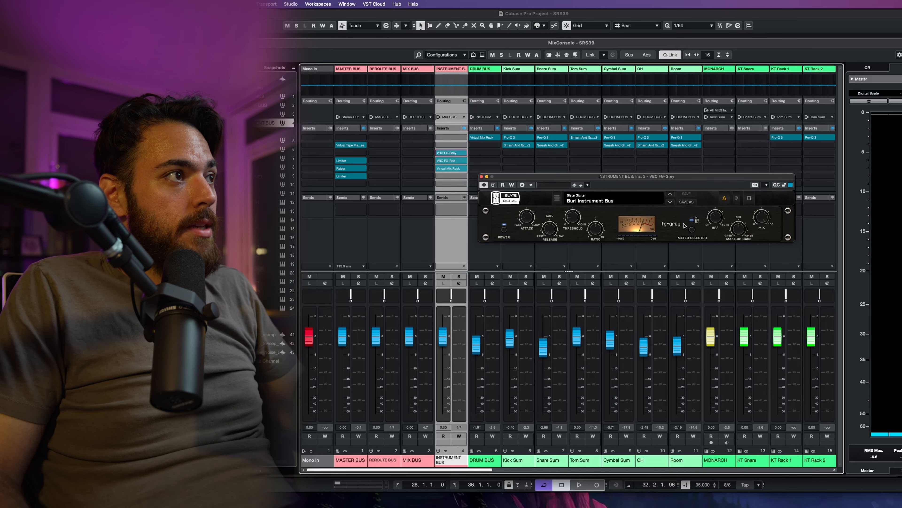
pyautogui.moveTo(689, 179); pyautogui.dragTo(697, 116)
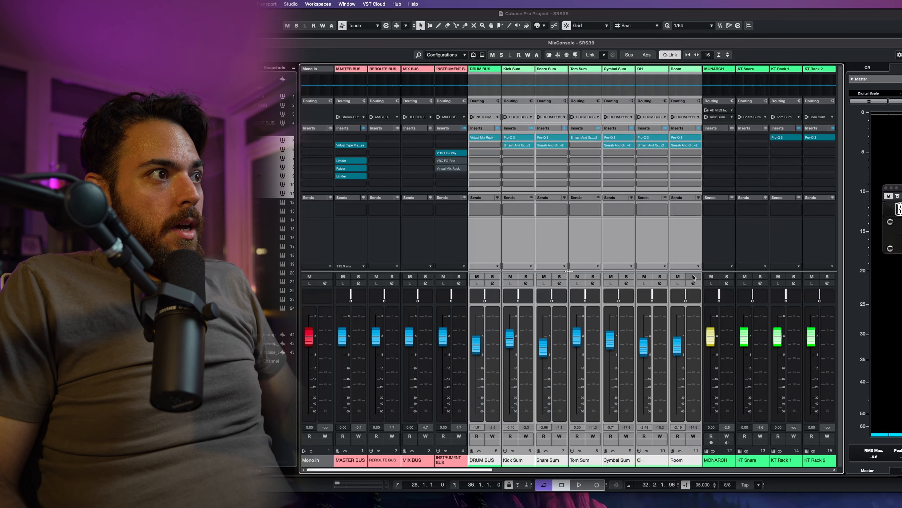
pyautogui.click(699, 128)
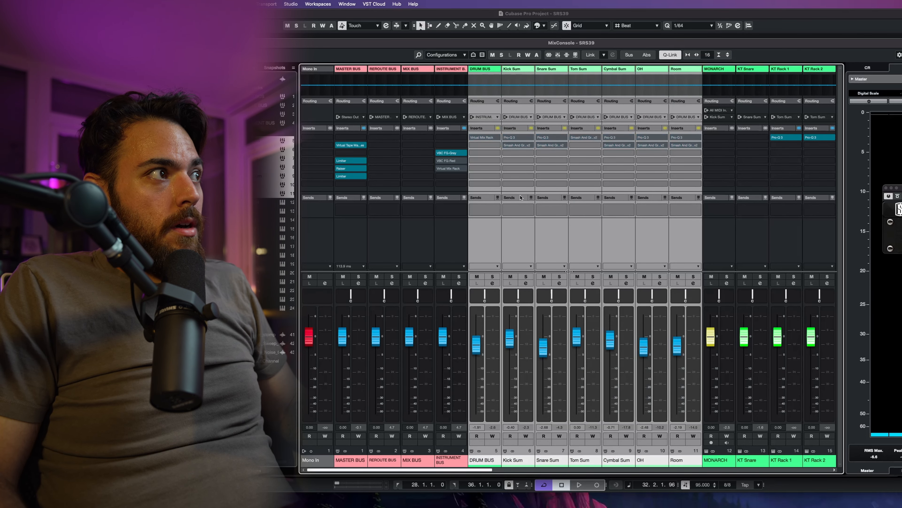
pyautogui.click(451, 229)
pyautogui.moveTo(901, 188); pyautogui.dragTo(549, 178)
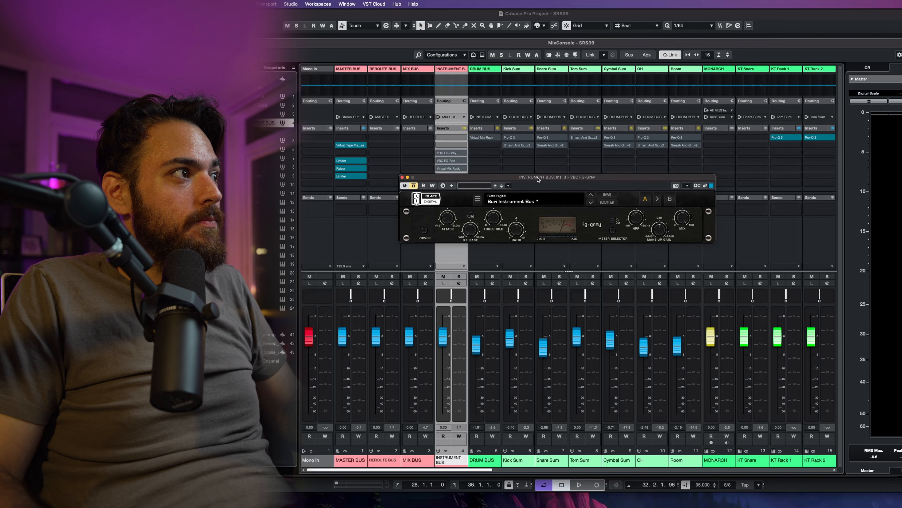
pyautogui.moveTo(538, 179); pyautogui.dragTo(578, 157)
# Step: During playback, toggle the FG-Grey plugin's bypass on and off to compare the Instrument Bus compression
pyautogui.press('space')
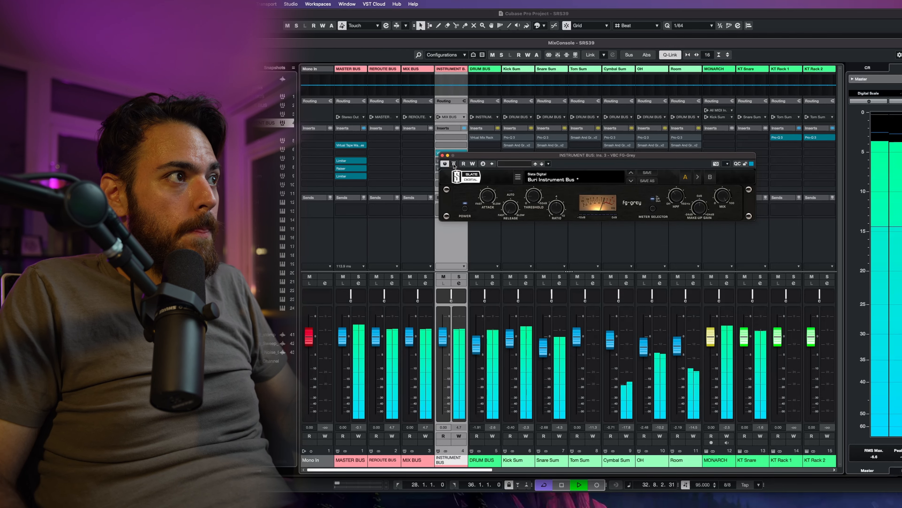
pyautogui.click(453, 165)
pyautogui.moveTo(659, 157); pyautogui.dragTo(657, 149)
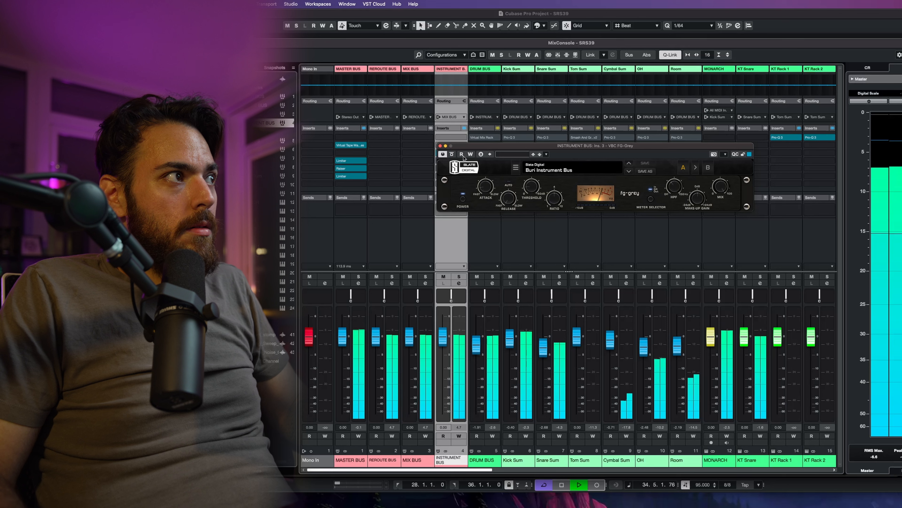
pyautogui.click(452, 154)
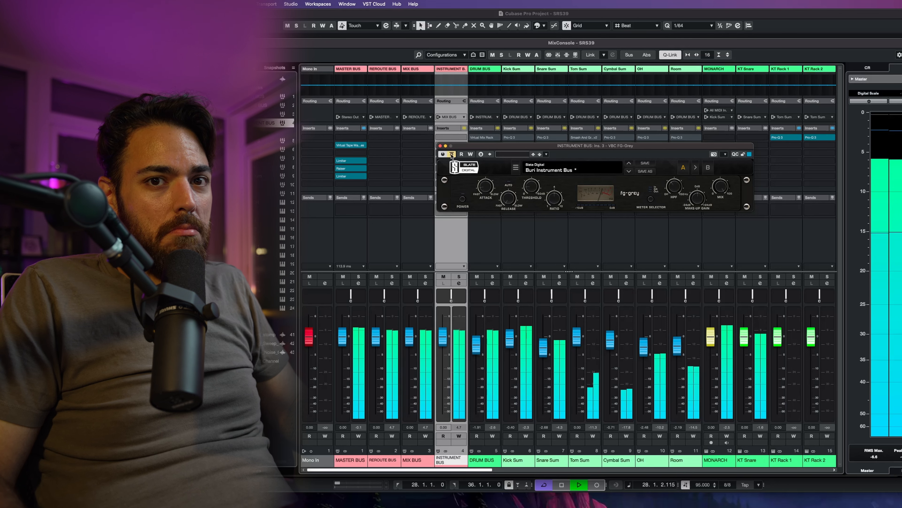
pyautogui.click(452, 154)
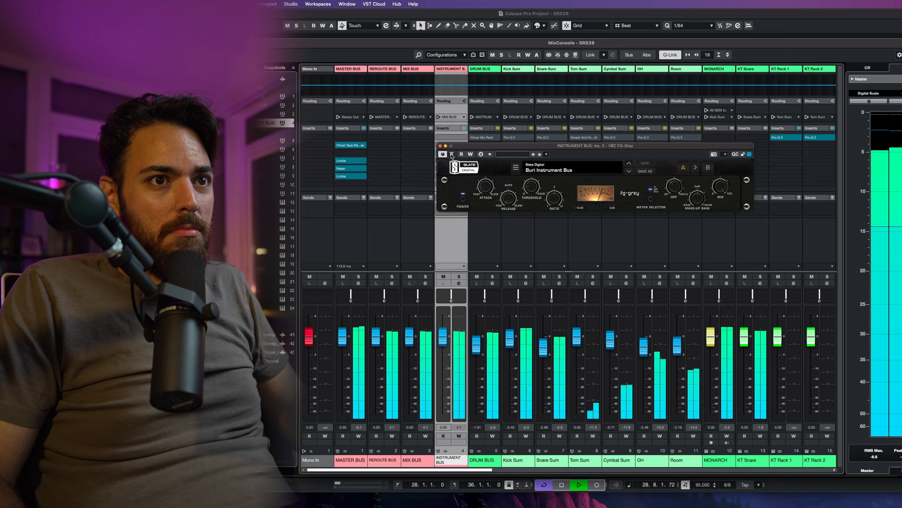
# Step: Stop playback, move the FG-Grey window aside, and open the Instrument Bus's VBC FG-Red insert below it
pyautogui.press('space')
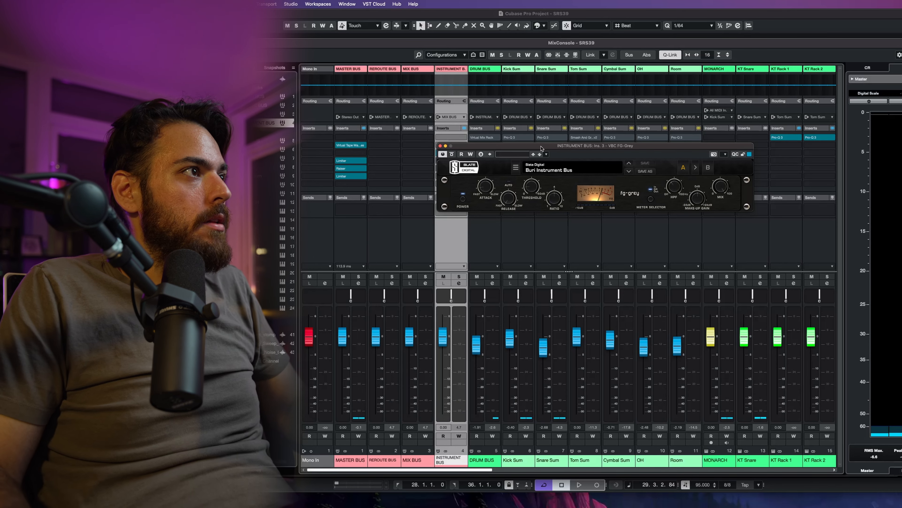
pyautogui.moveTo(541, 148); pyautogui.dragTo(596, 129)
pyautogui.click(447, 160)
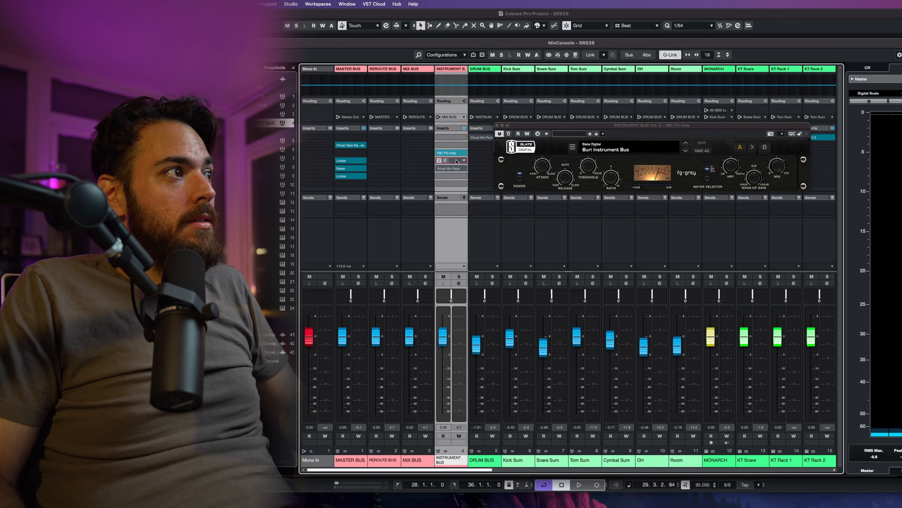
pyautogui.moveTo(828, 84); pyautogui.dragTo(663, 199)
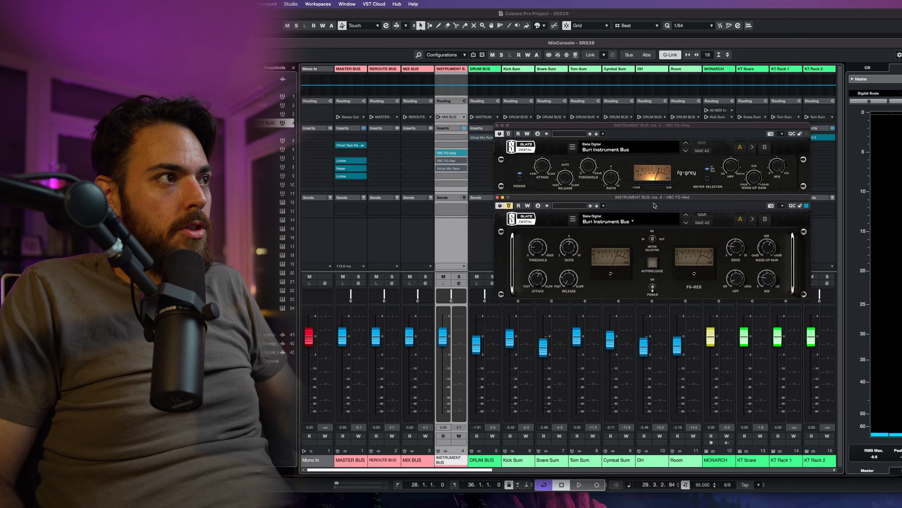
# Step: During playback, sweep the FG-Red mix knob down to about 23% and back to 100% to compare
pyautogui.press('space')
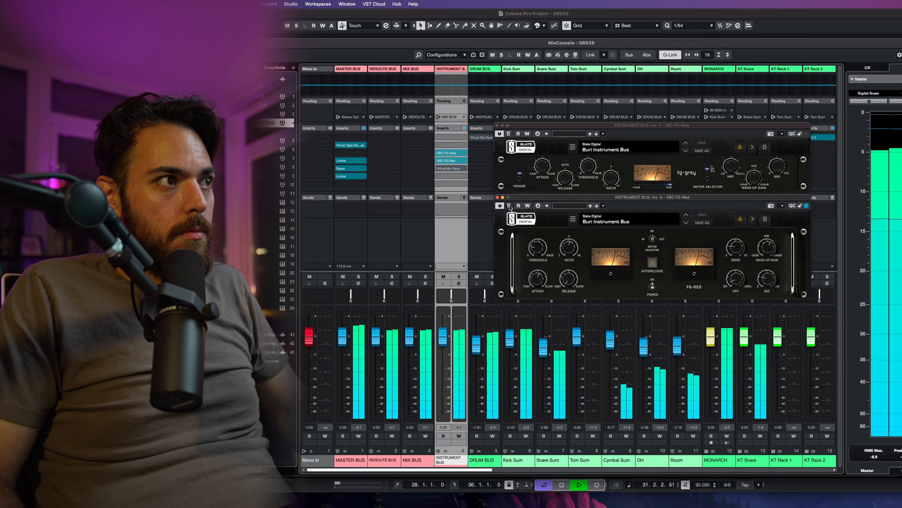
pyautogui.press('space')
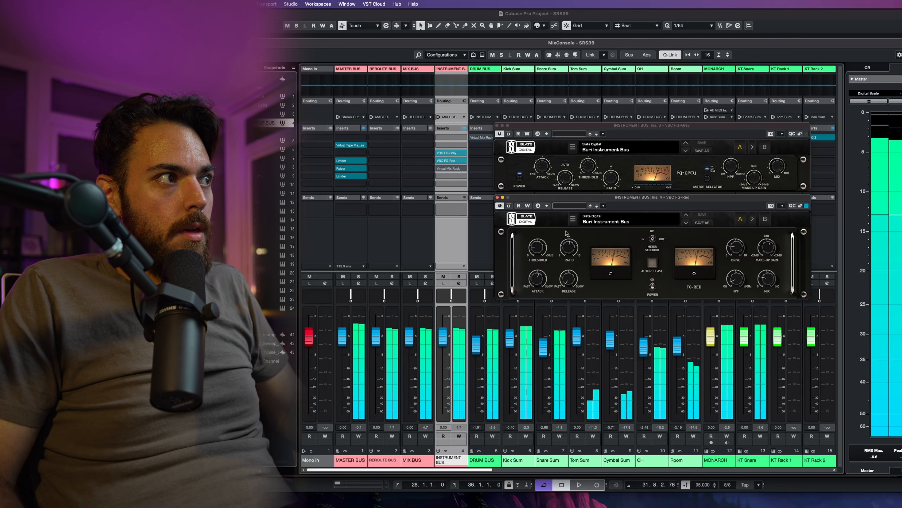
pyautogui.moveTo(540, 248)
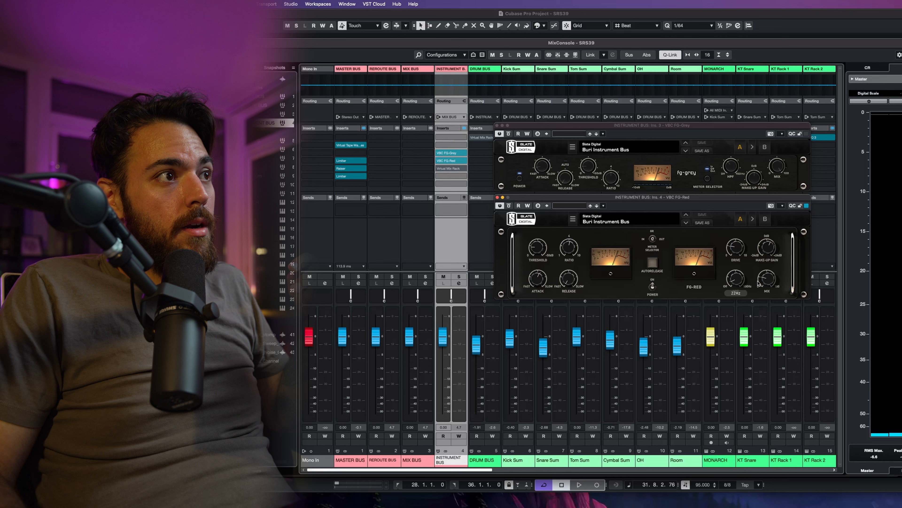
pyautogui.moveTo(767, 284)
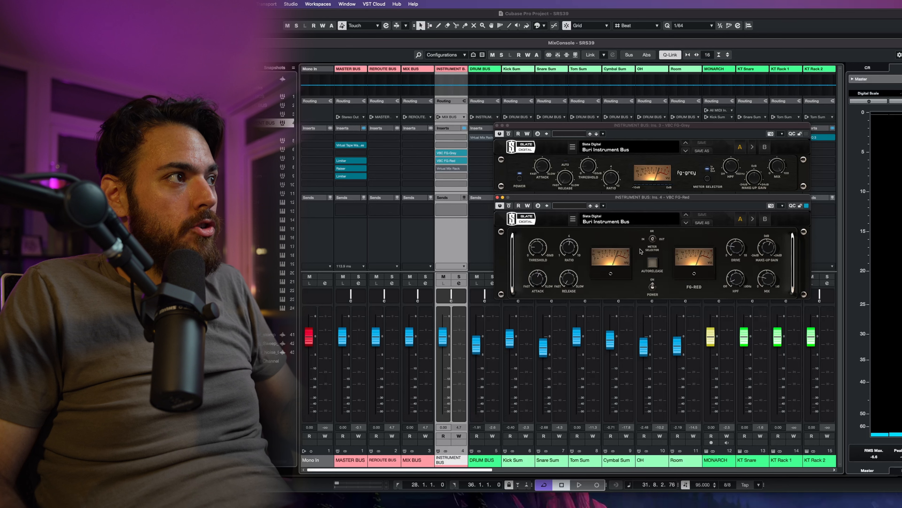
pyautogui.moveTo(768, 283); pyautogui.dragTo(766, 347)
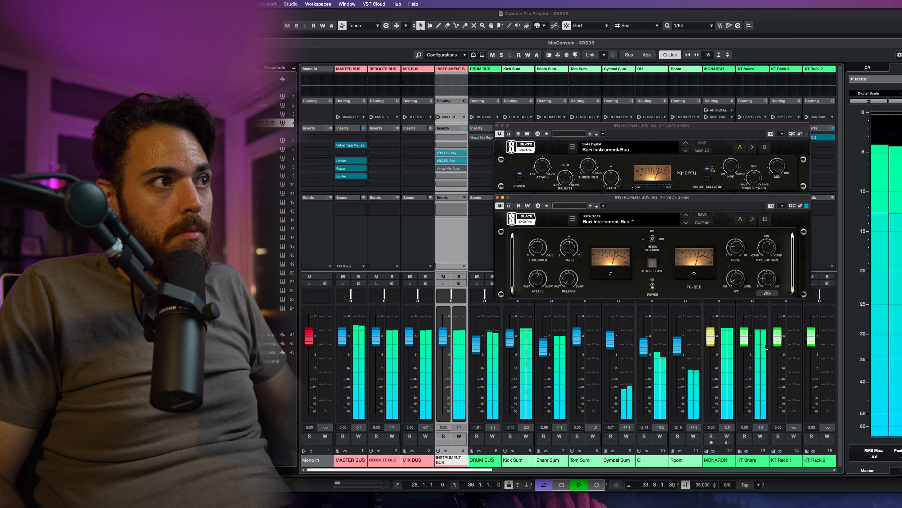
pyautogui.moveTo(765, 314); pyautogui.dragTo(770, 185)
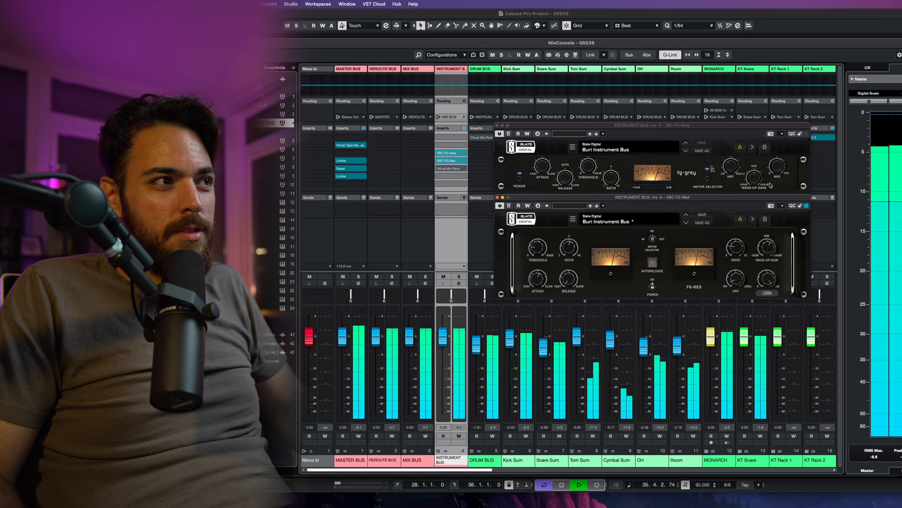
pyautogui.press('space')
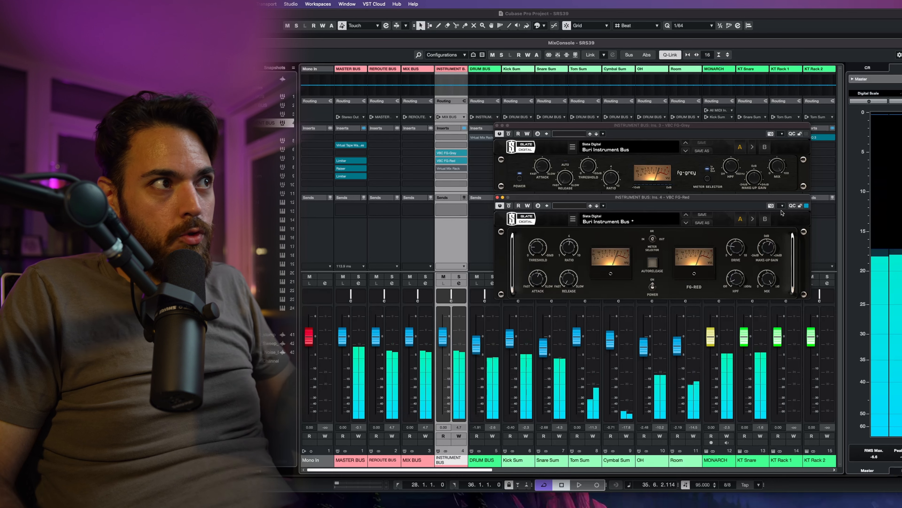
# Step: Open the Instrument Bus's Virtual Mix Rack insert, place its window over the mixer, and play back the mix
pyautogui.click(448, 168)
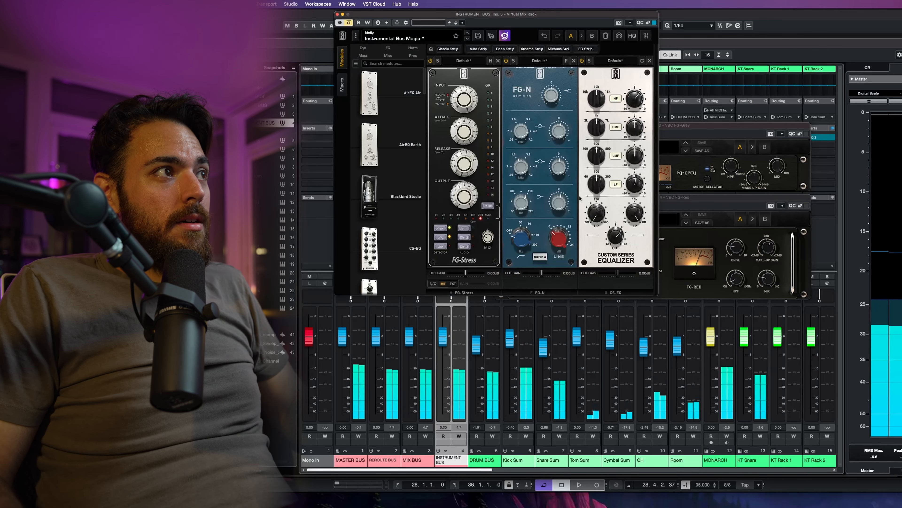
pyautogui.moveTo(573, 16); pyautogui.dragTo(724, 143)
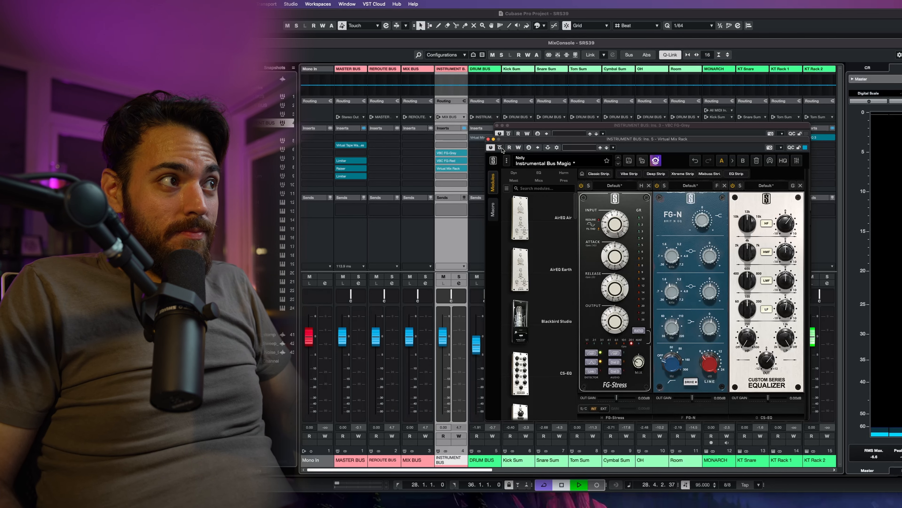
pyautogui.press('space')
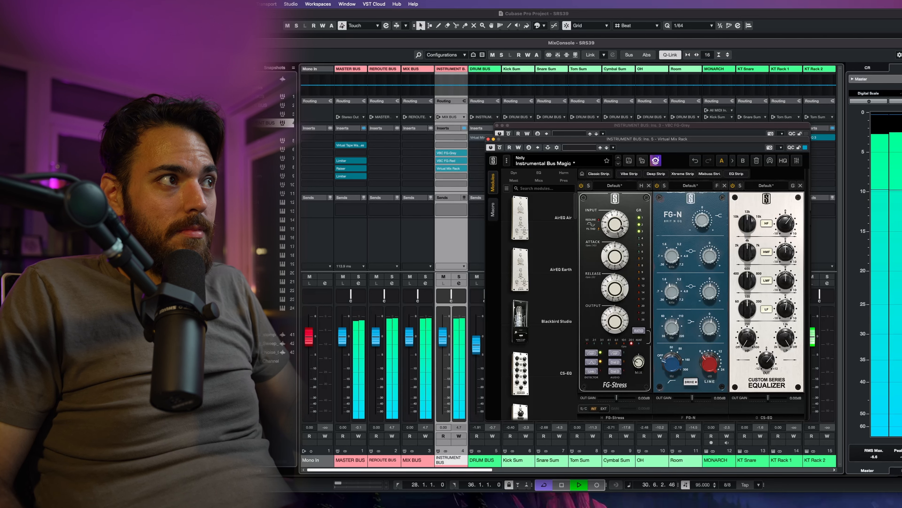
pyautogui.press('space')
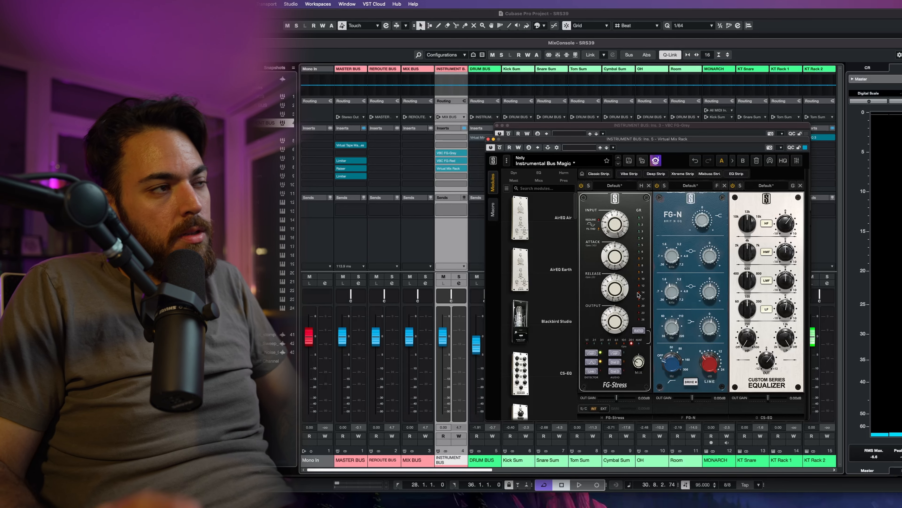
pyautogui.press('space')
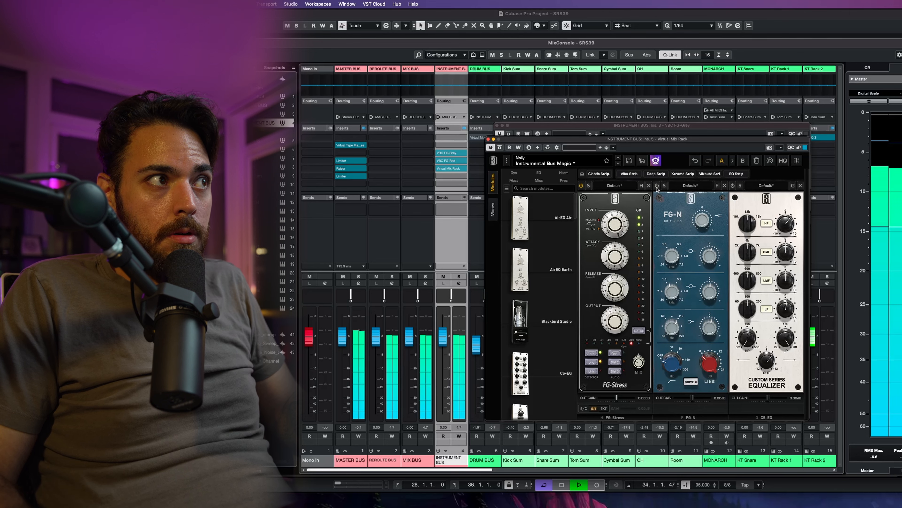
pyautogui.press('space')
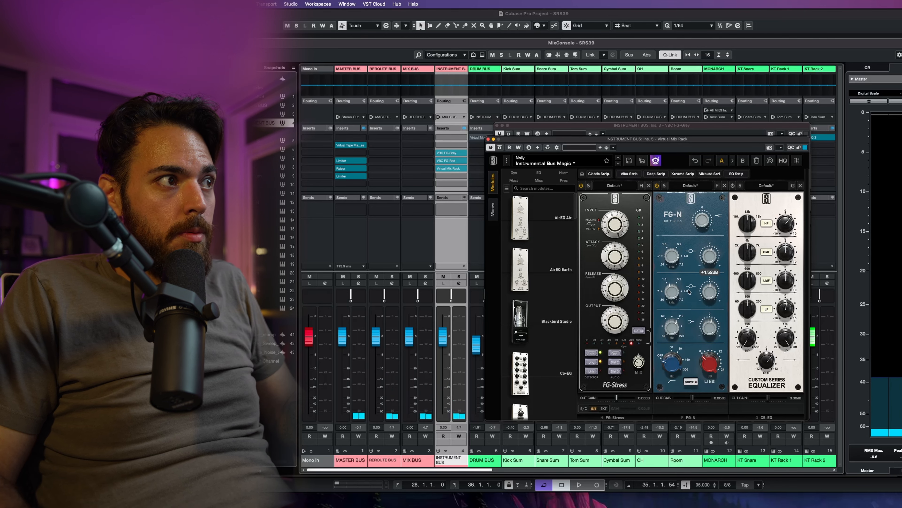
# Step: Start and stop playback repeatedly to listen to the Instrument Bus Magic chain in the Virtual Mix Rack
pyautogui.moveTo(672, 294)
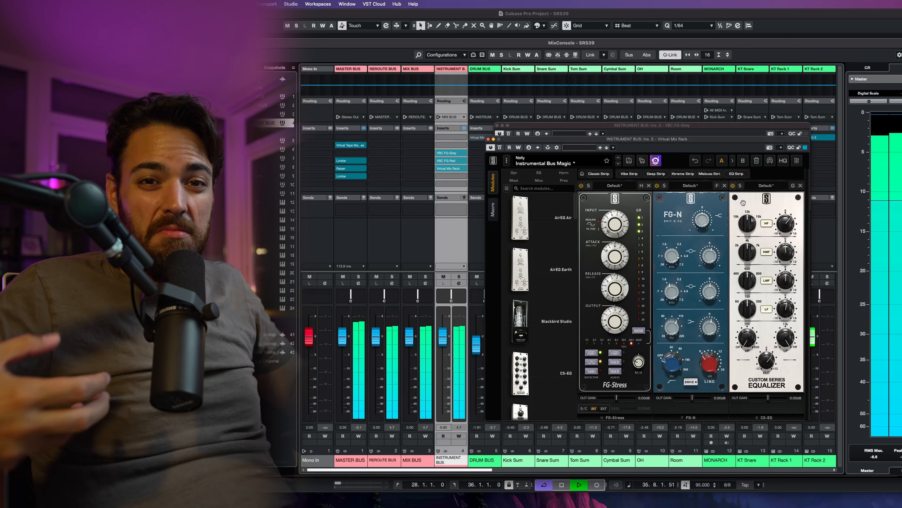
pyautogui.press('space')
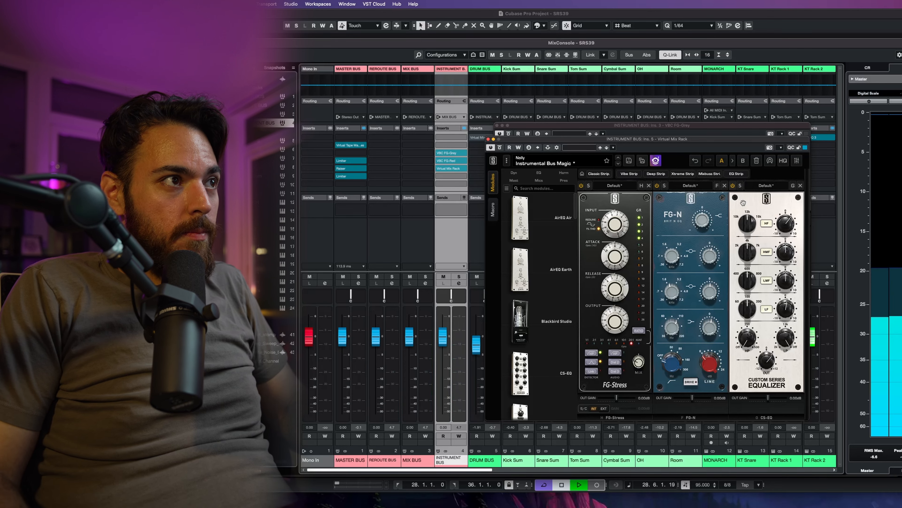
pyautogui.press('space')
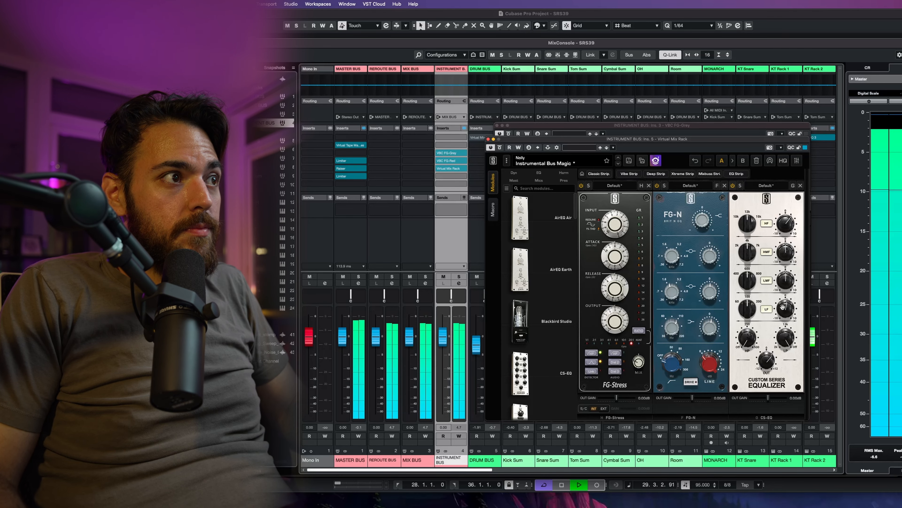
pyautogui.press('space')
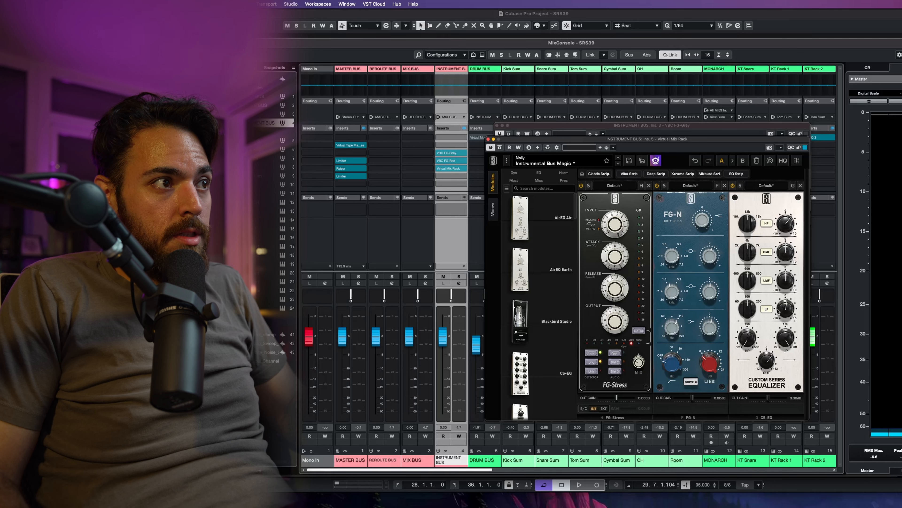
pyautogui.press('space')
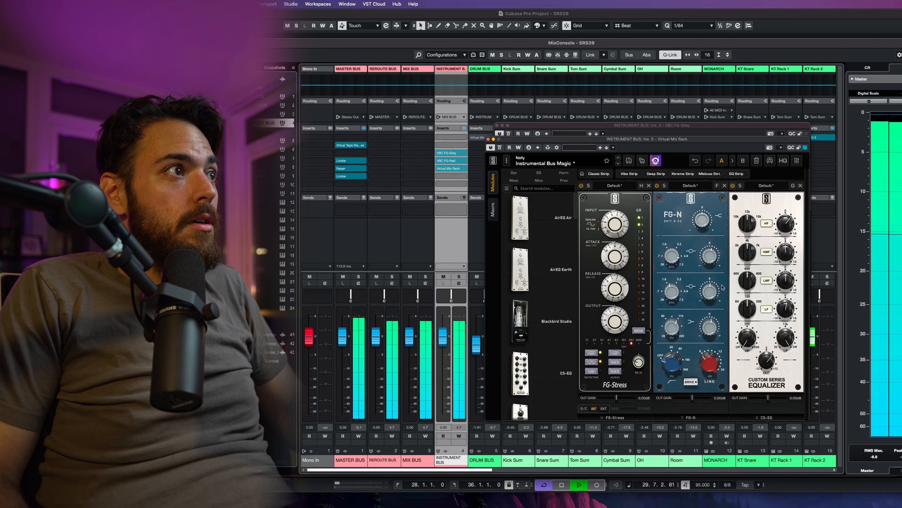
# Step: Close the Virtual Mix Rack, FG-Grey and FG-Red plugin windows and stop playback
pyautogui.click(488, 139)
pyautogui.click(497, 125)
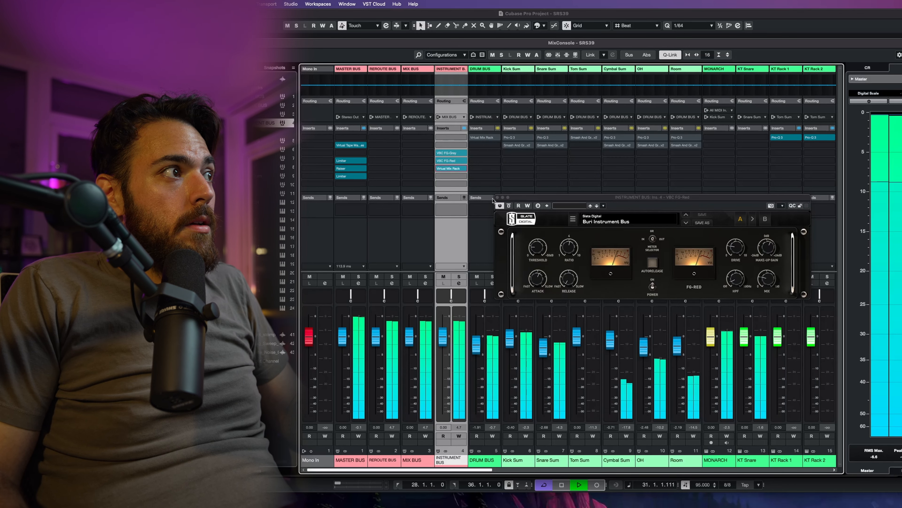
pyautogui.click(497, 197)
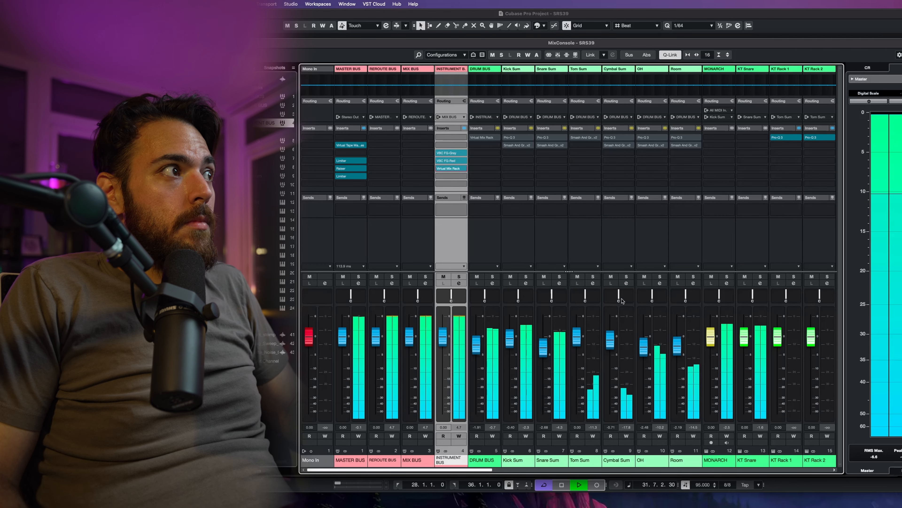
pyautogui.press('space')
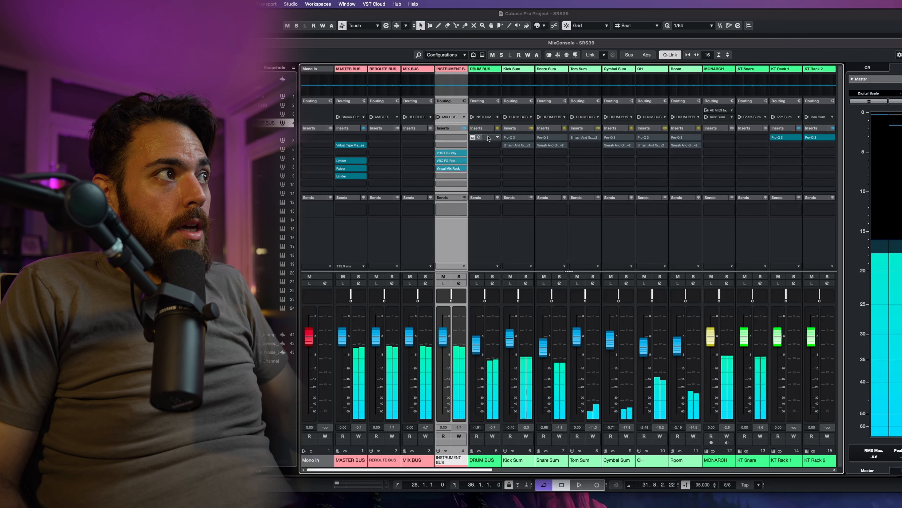
# Step: Select the Drum Bus channel, open its Virtual Mix Rack insert, and position the window beside the mixer
pyautogui.click(487, 179)
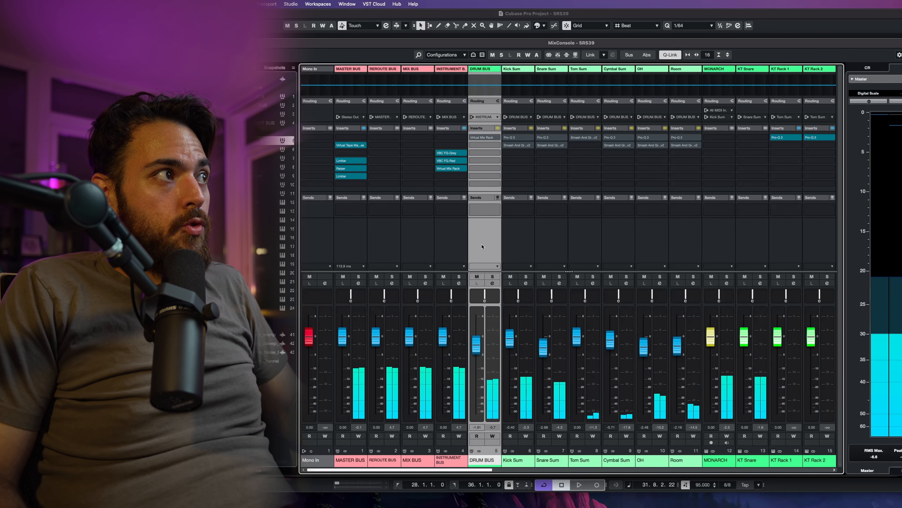
pyautogui.click(486, 138)
pyautogui.moveTo(730, 176); pyautogui.dragTo(561, 125)
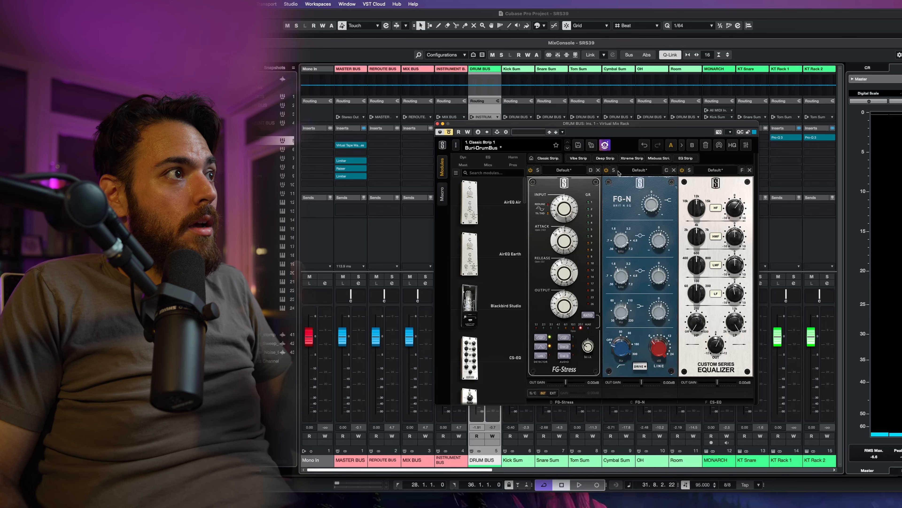
pyautogui.moveTo(690, 127); pyautogui.dragTo(776, 154)
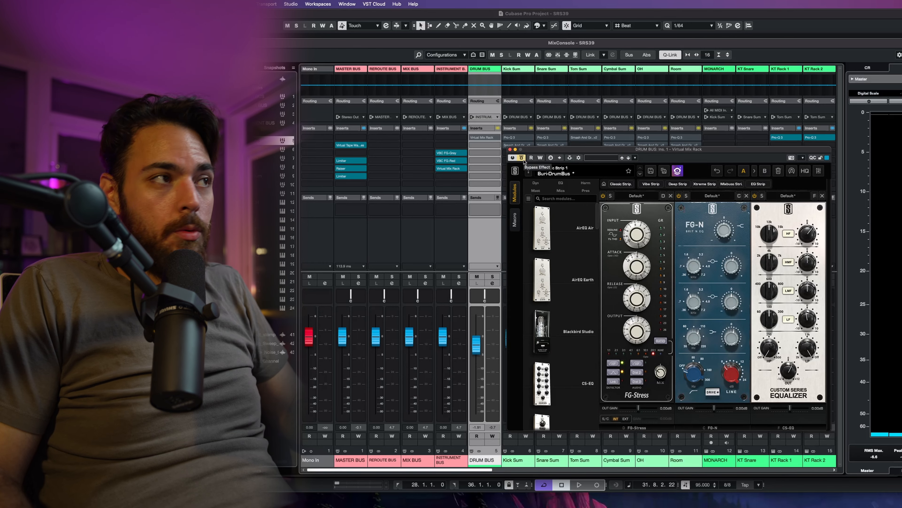
# Step: Play back the drums while repositioning the Drum Bus Virtual Mix Rack window, then close it
pyautogui.press('space')
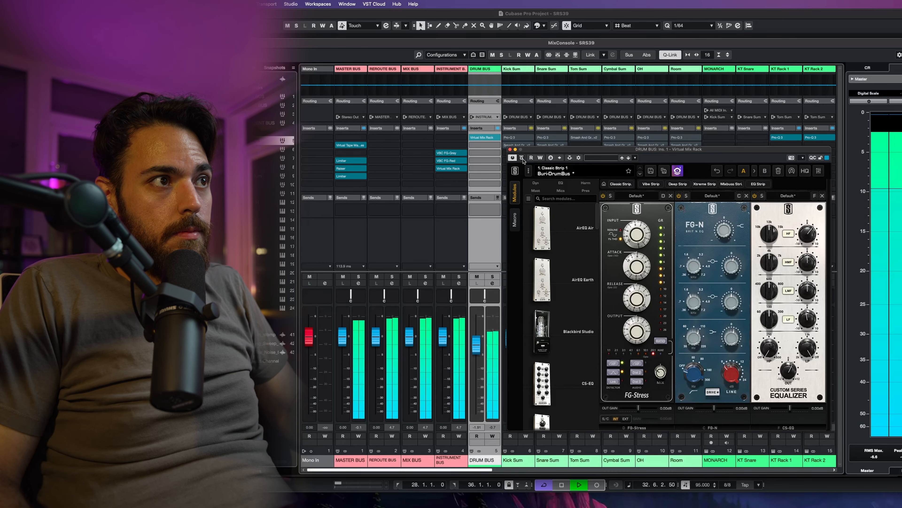
pyautogui.press('space')
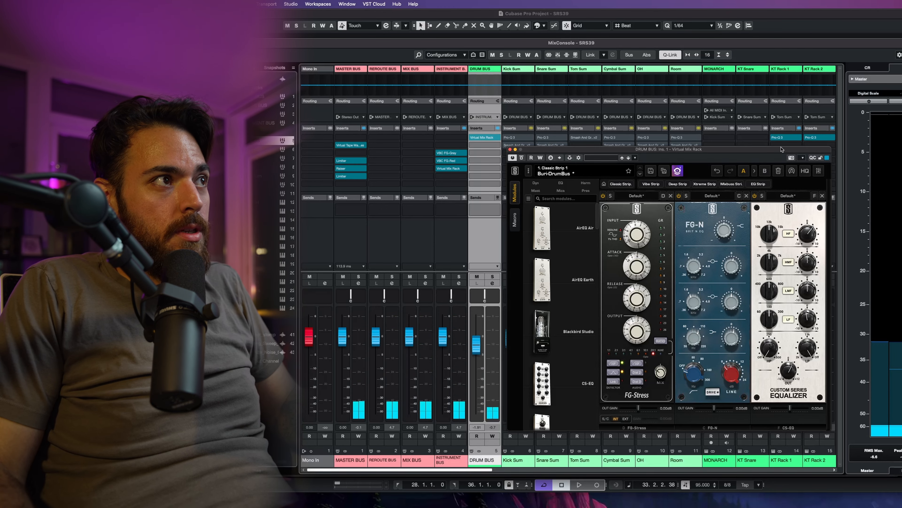
pyautogui.moveTo(750, 148); pyautogui.dragTo(720, 227)
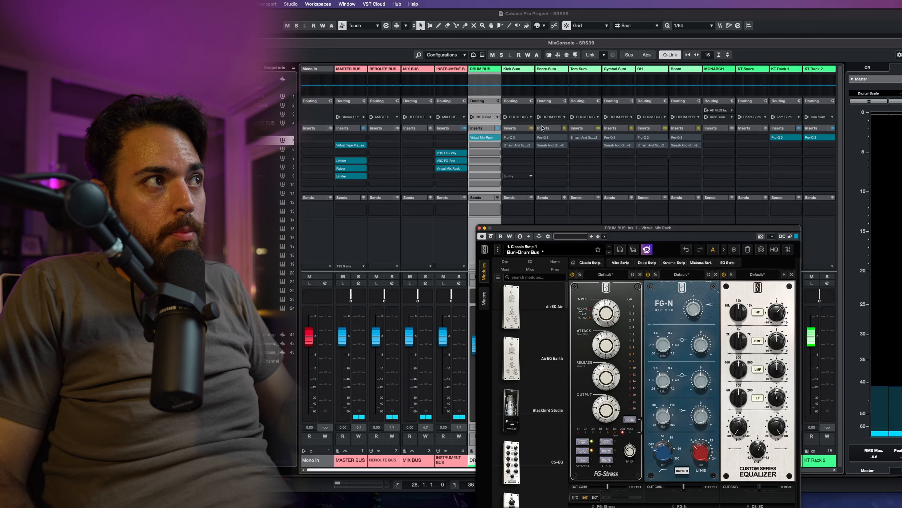
pyautogui.moveTo(665, 231); pyautogui.dragTo(672, 116)
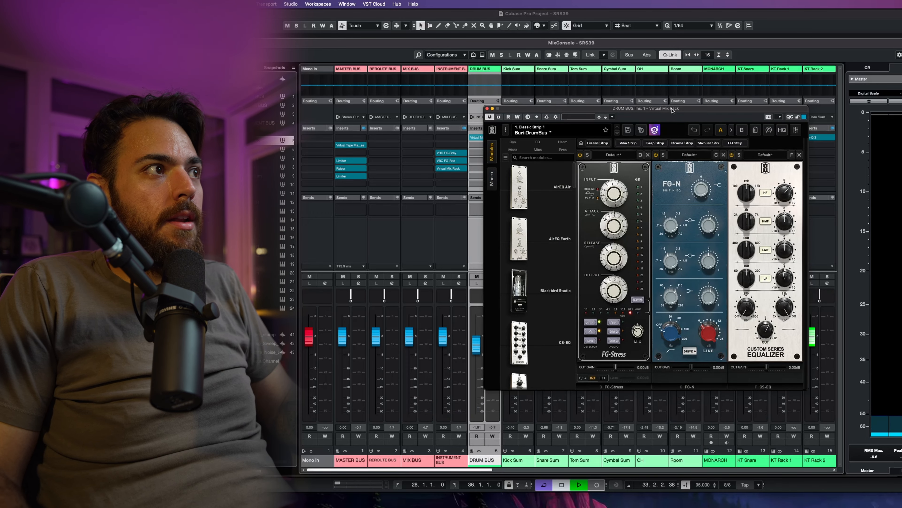
pyautogui.press('space')
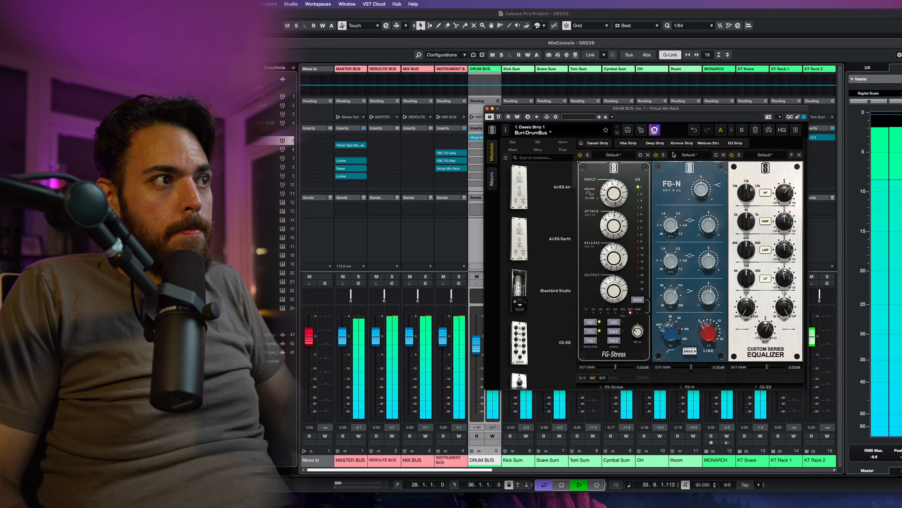
pyautogui.click(488, 108)
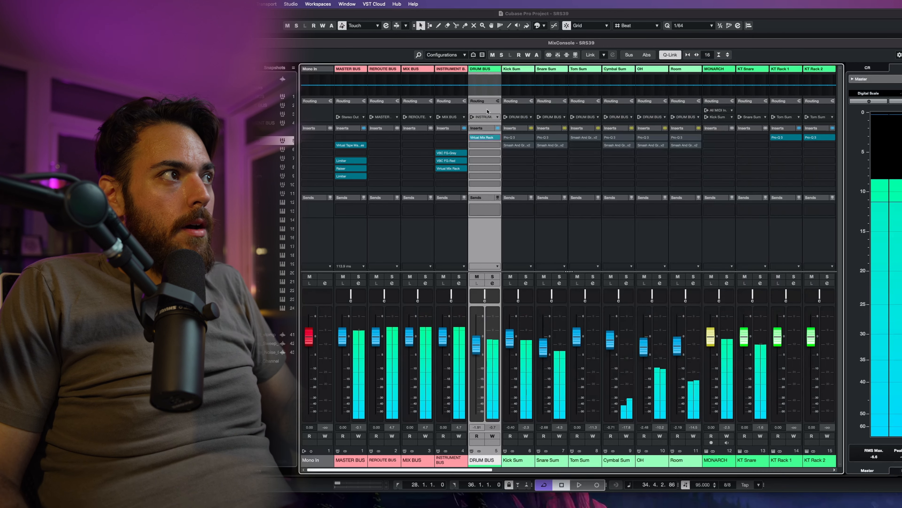
# Step: Select and solo the Kick Sum channel and start playback
pyautogui.click(518, 256)
pyautogui.press('s')
pyautogui.press('space')
# Step: Open the Kick Sum's Pro-Q 3 insert and toggle the plugin's bypass
pyautogui.click(512, 138)
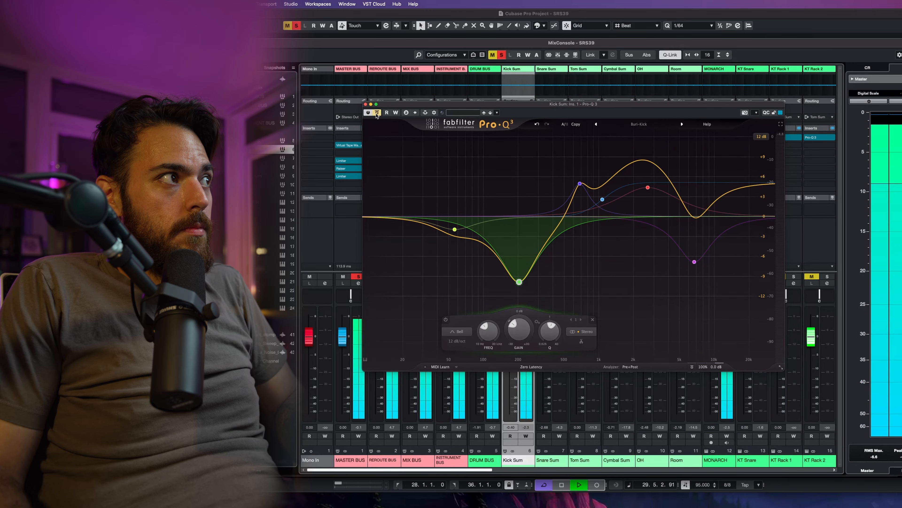
pyautogui.click(376, 113)
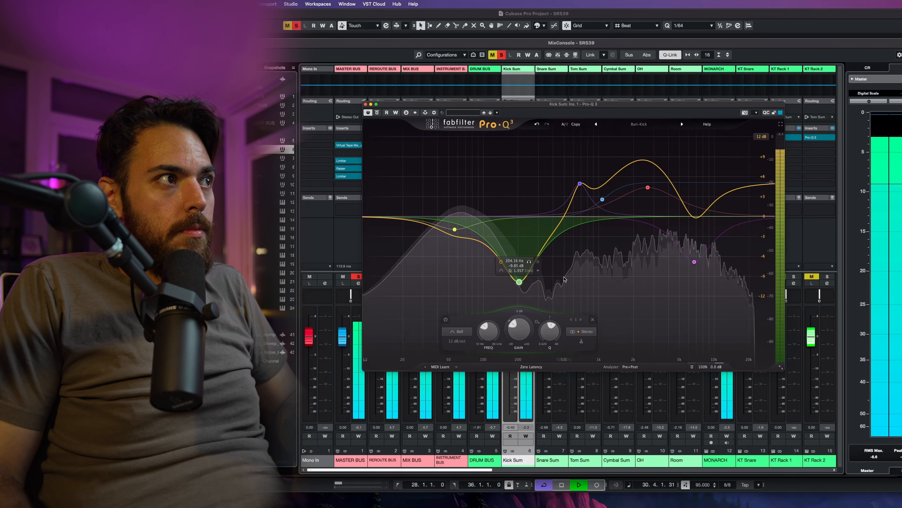
# Step: Audition the Kick Sum EQ's low-frequency bands one at a time by soloing and unsoloing each band
pyautogui.click(528, 263)
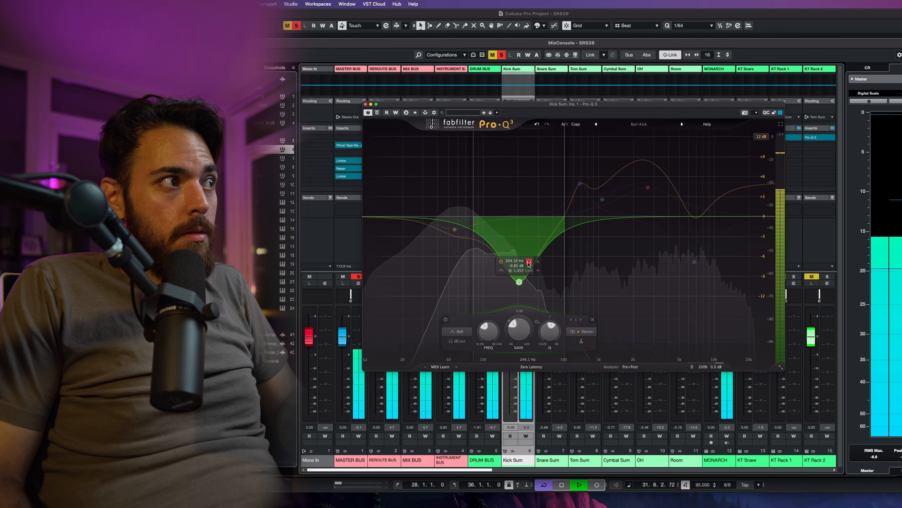
pyautogui.click(529, 263)
pyautogui.click(465, 242)
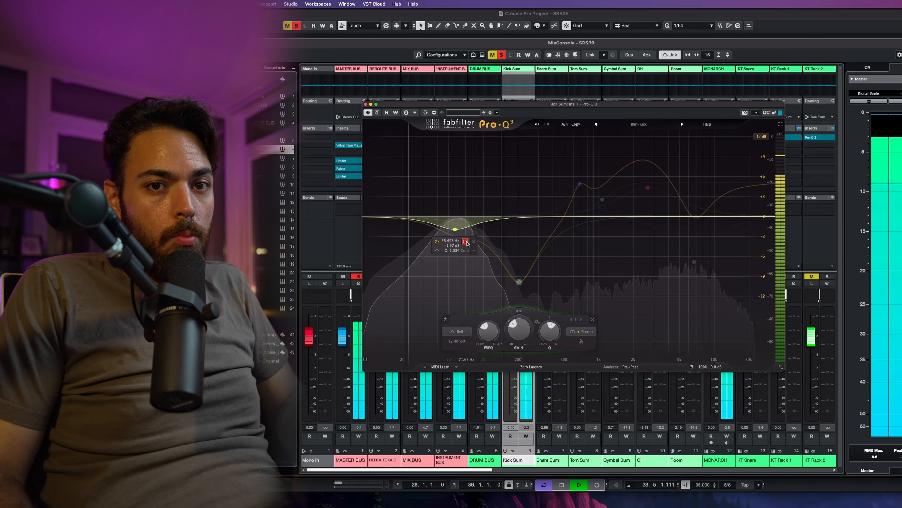
pyautogui.click(466, 242)
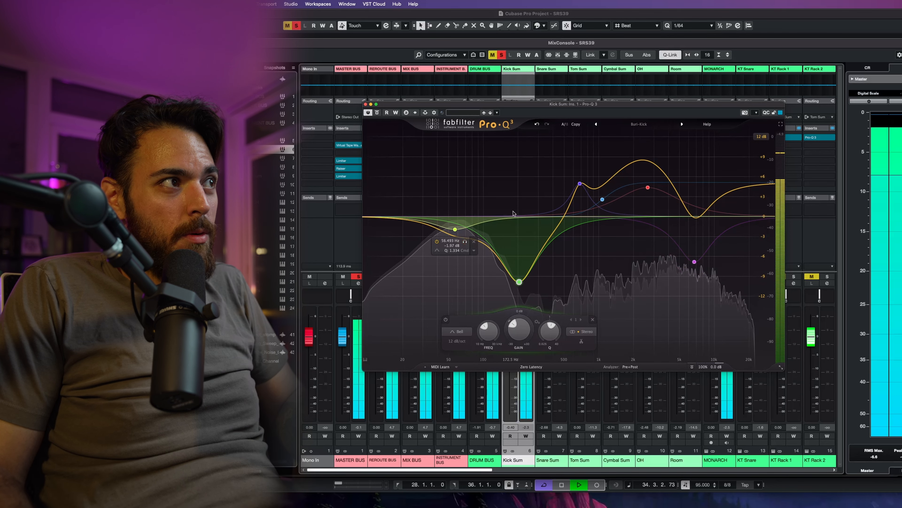
pyautogui.moveTo(580, 184)
pyautogui.click(590, 165)
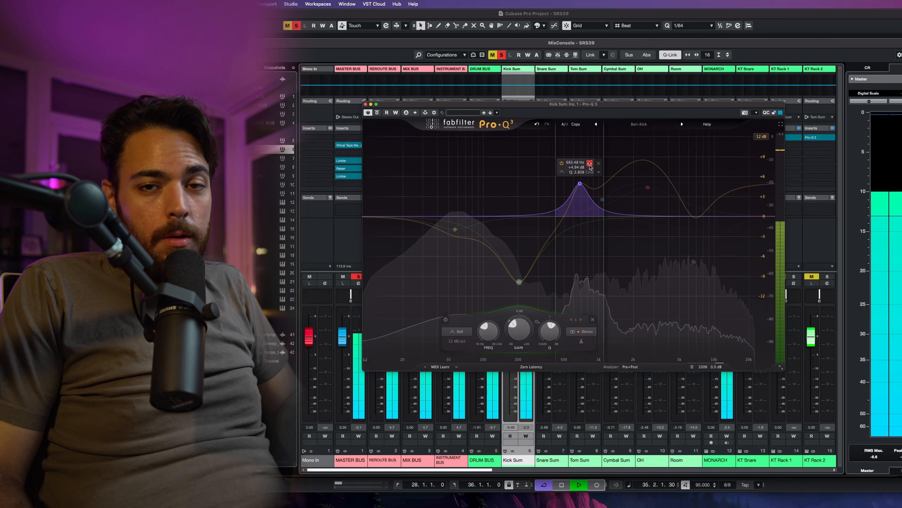
# Step: Audition the Kick Sum EQ's mid and high bands one at a time by soloing each band in turn
pyautogui.moveTo(610, 196)
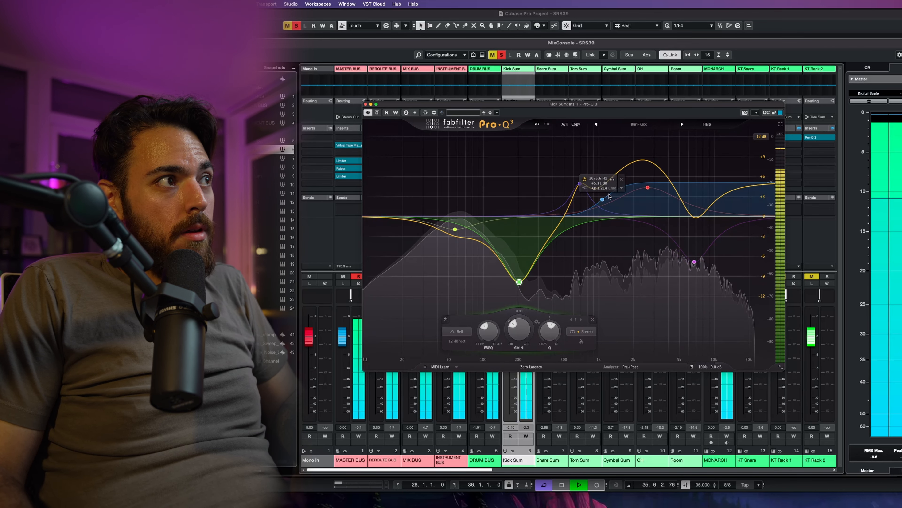
pyautogui.click(613, 179)
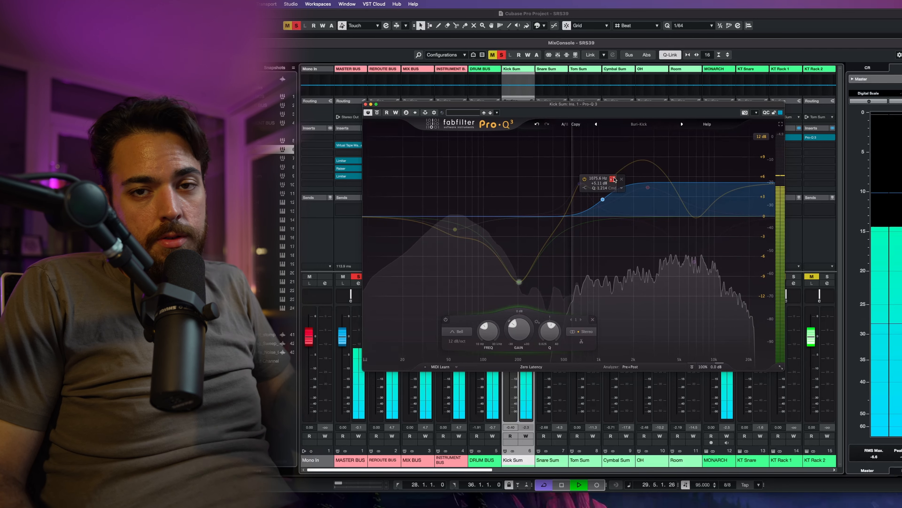
pyautogui.click(613, 179)
pyautogui.moveTo(648, 187)
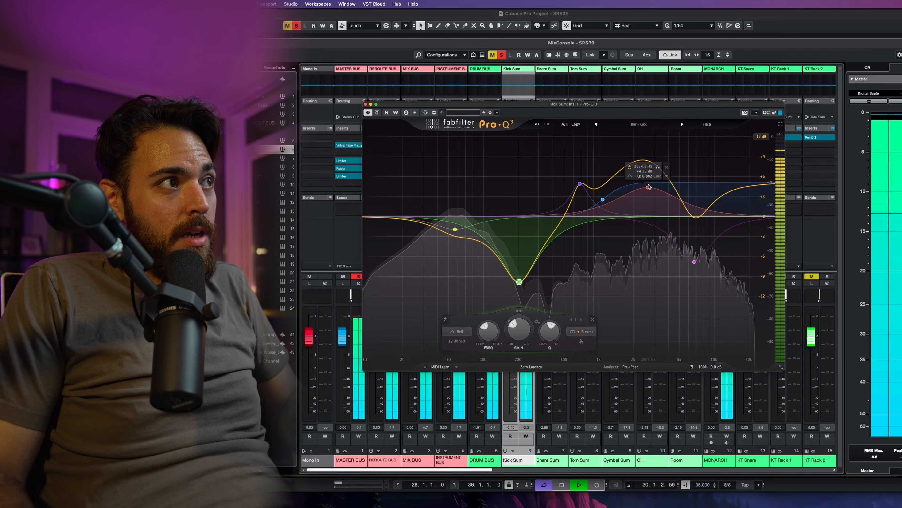
pyautogui.click(658, 167)
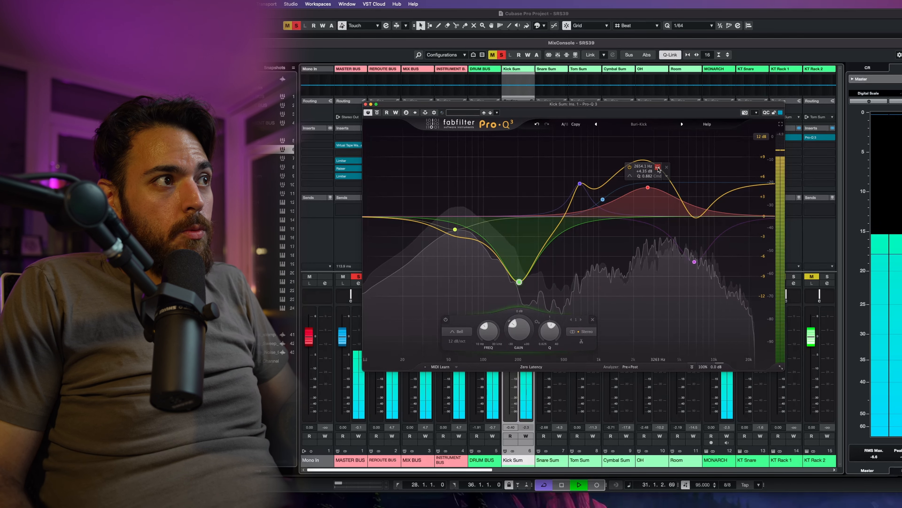
pyautogui.click(705, 274)
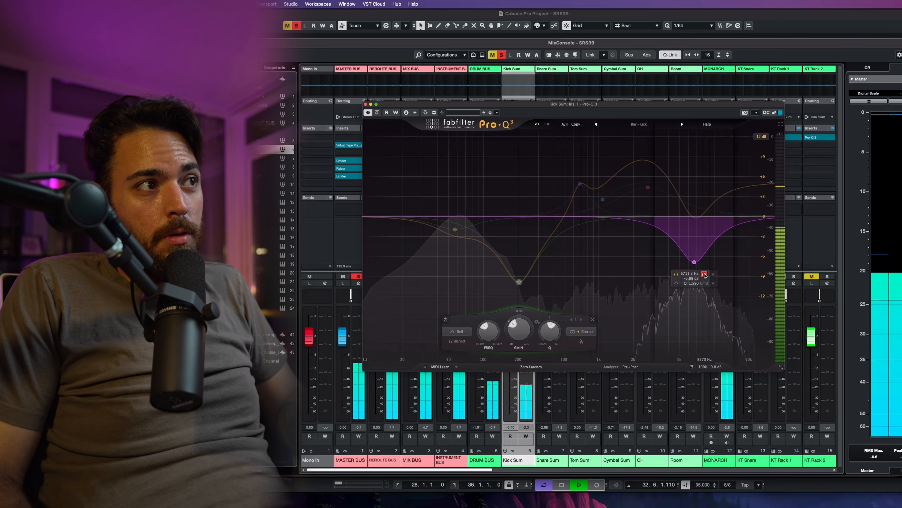
pyautogui.click(705, 275)
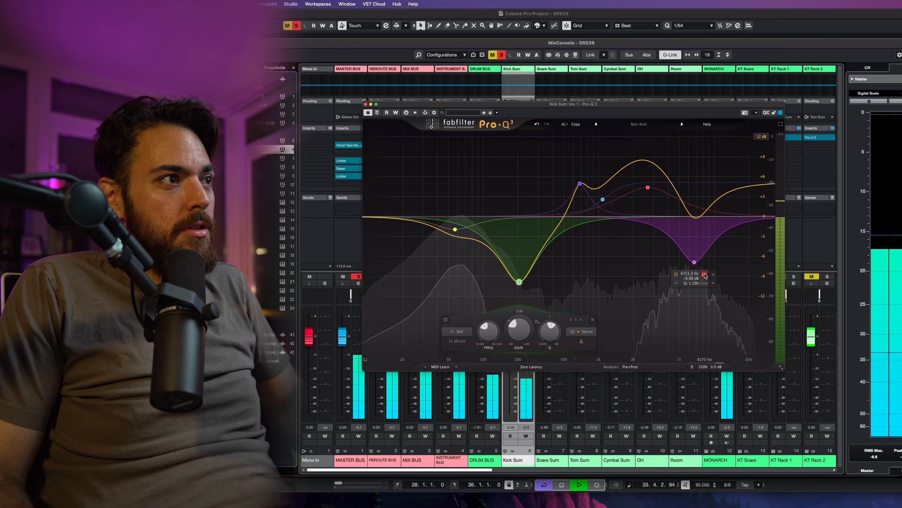
# Step: Move the EQ window aside, open the Kick Sum's Smash And Grab insert, and listen to it during playback
pyautogui.moveTo(412, 99); pyautogui.dragTo(749, 110)
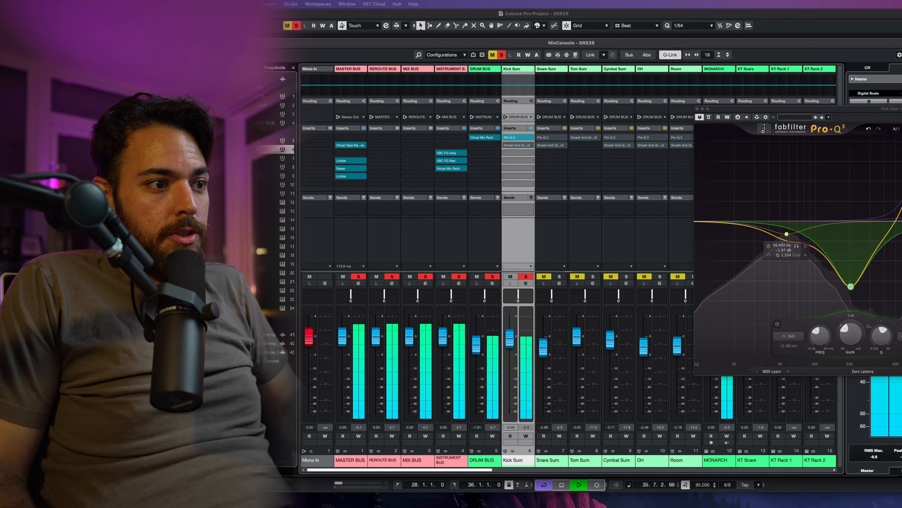
pyautogui.click(517, 145)
pyautogui.moveTo(570, 171); pyautogui.dragTo(550, 153)
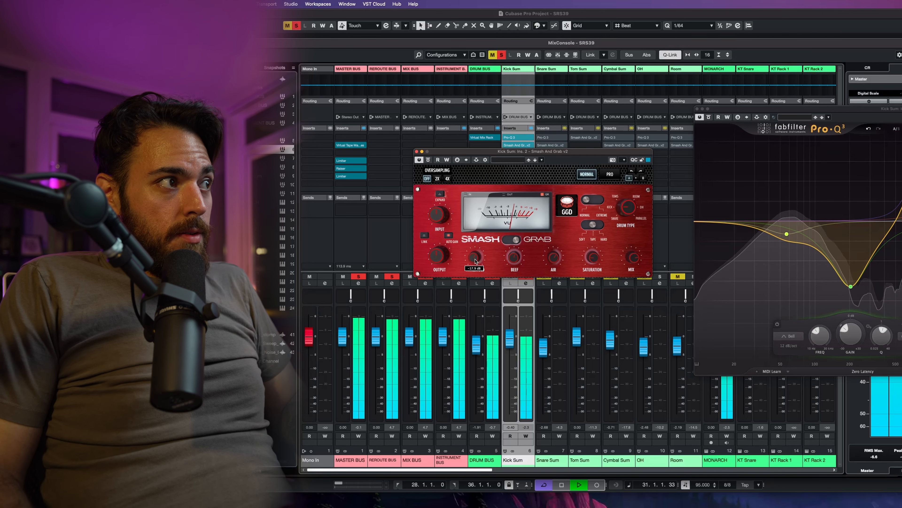
pyautogui.moveTo(516, 260)
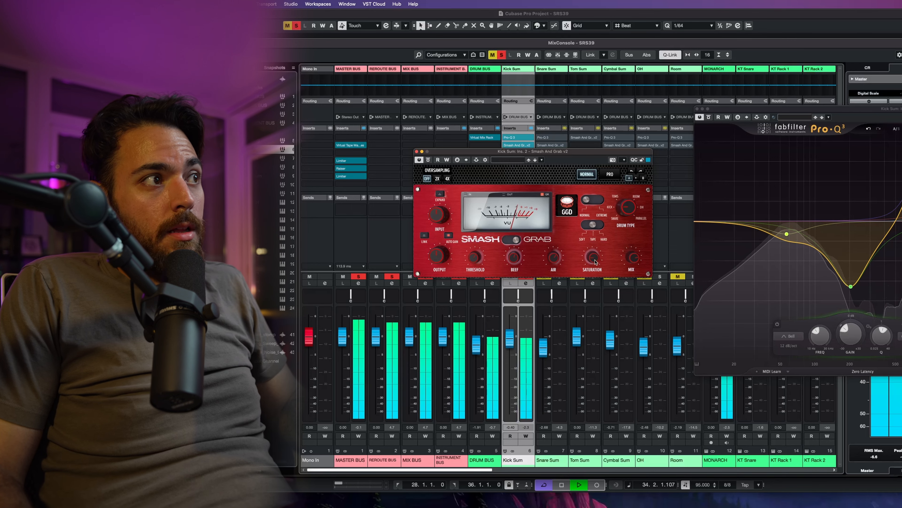
pyautogui.moveTo(595, 262)
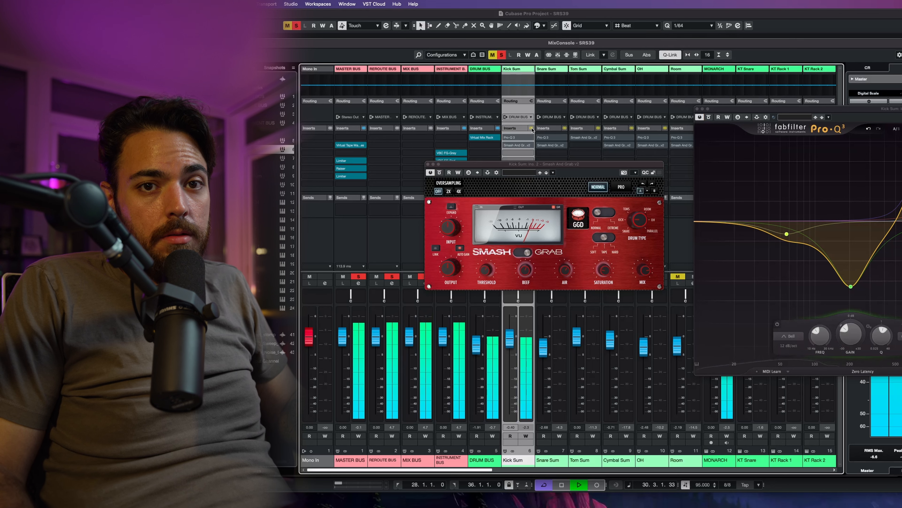
pyautogui.click(531, 128)
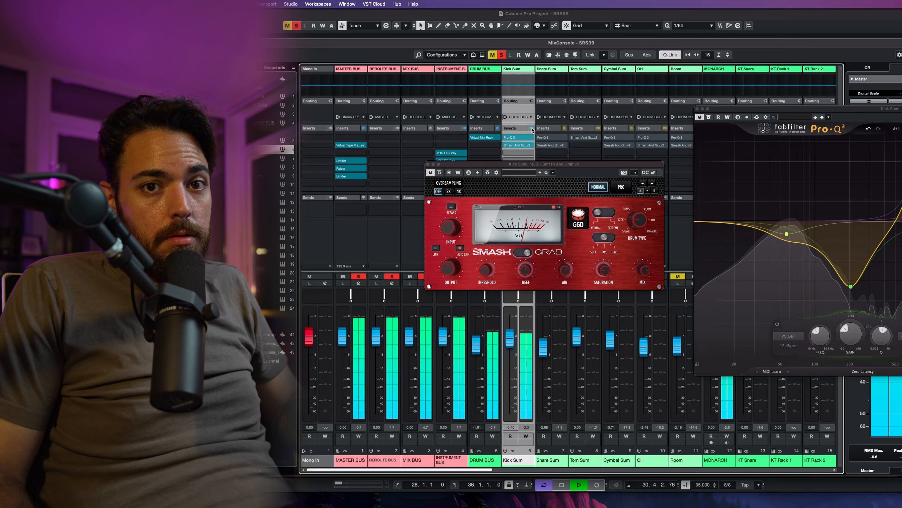
pyautogui.press('space')
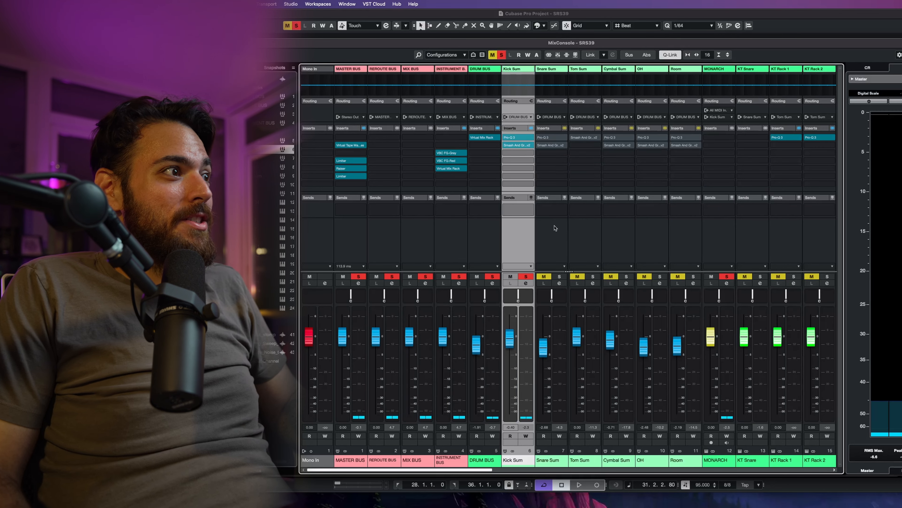
pyautogui.press('space')
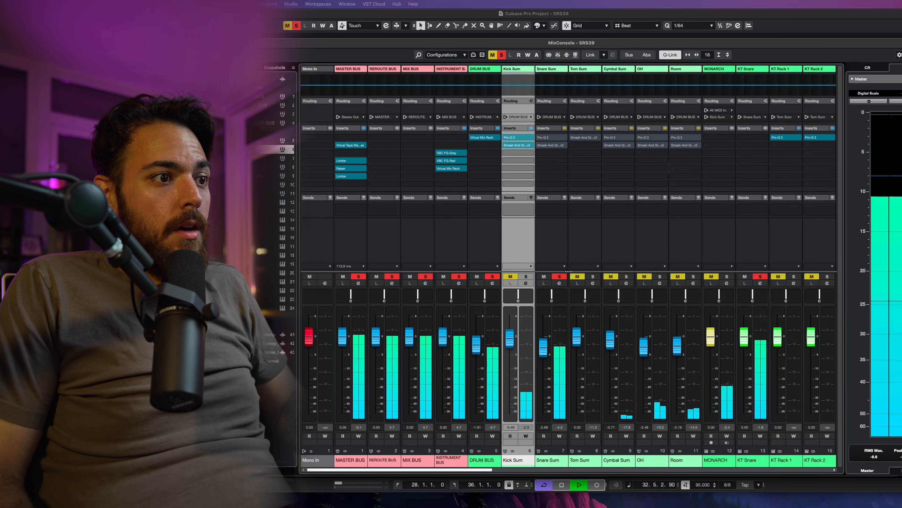
# Step: Open the Snare Sum's Pro-Q 3 insert and audition two of its bands by soloing them in turn
pyautogui.click(551, 138)
pyautogui.moveTo(587, 107); pyautogui.dragTo(458, 105)
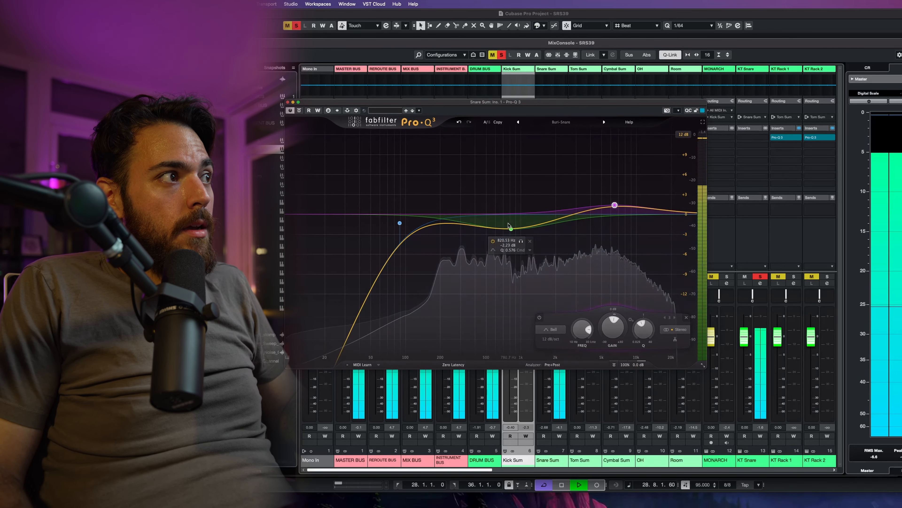
pyautogui.click(521, 241)
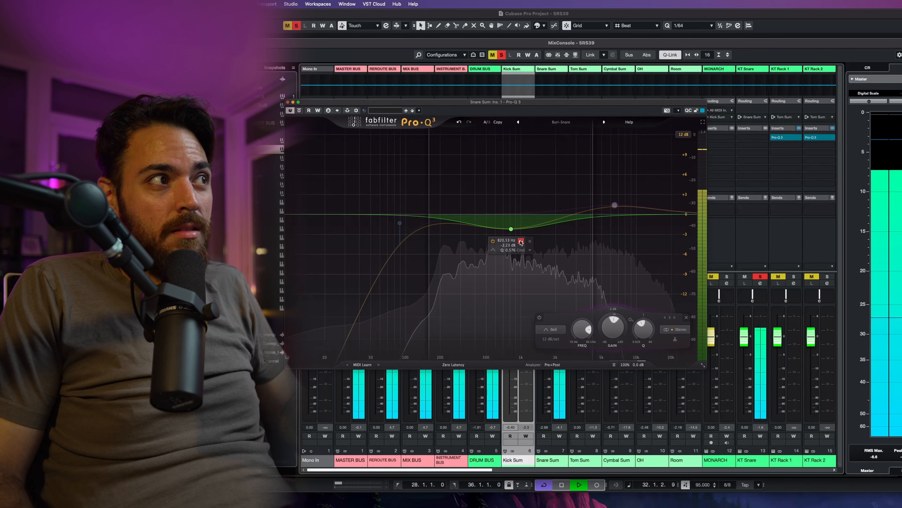
pyautogui.click(520, 241)
pyautogui.click(625, 184)
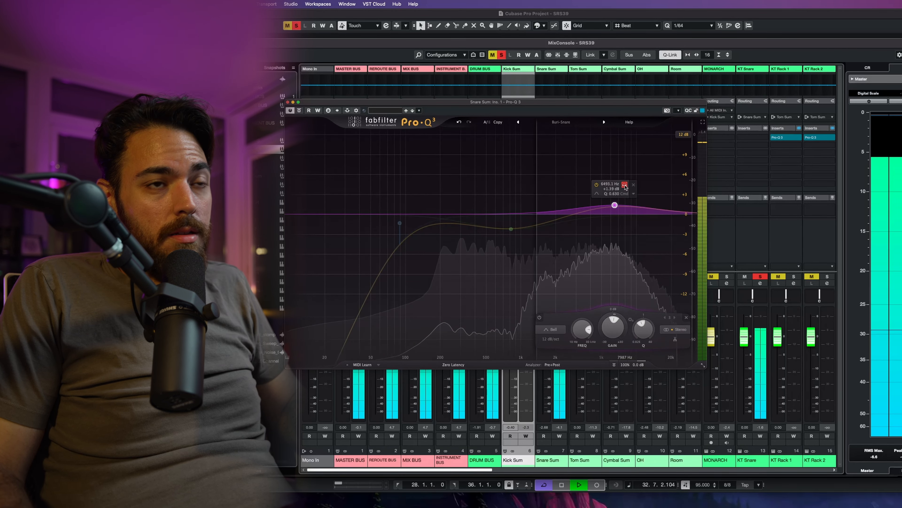
pyautogui.click(625, 185)
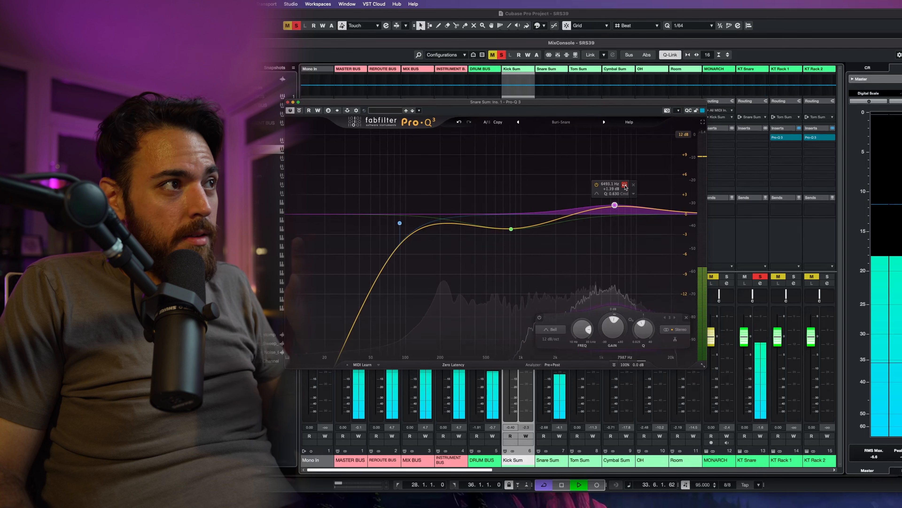
pyautogui.moveTo(435, 100); pyautogui.dragTo(438, 225)
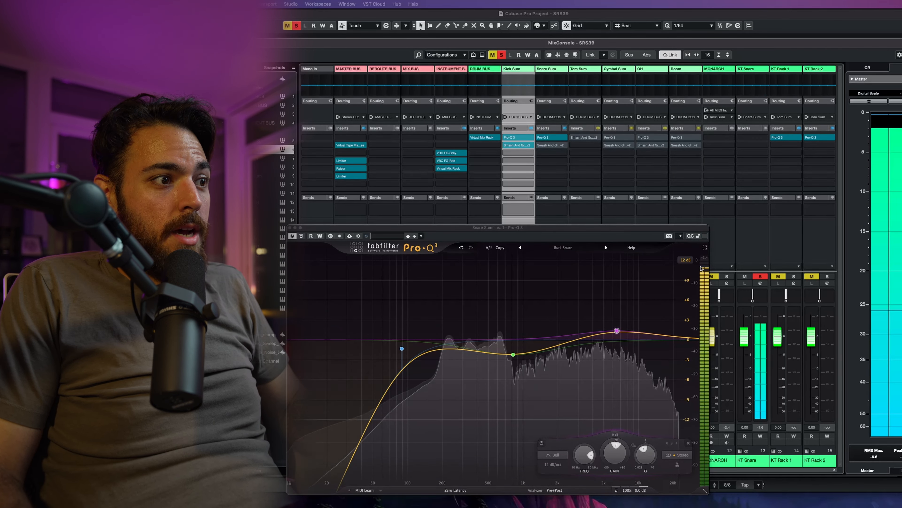
# Step: Open the Snare Sum's Smash And Grab insert, then bypass and re-enable the channel's inserts during playback
pyautogui.click(551, 145)
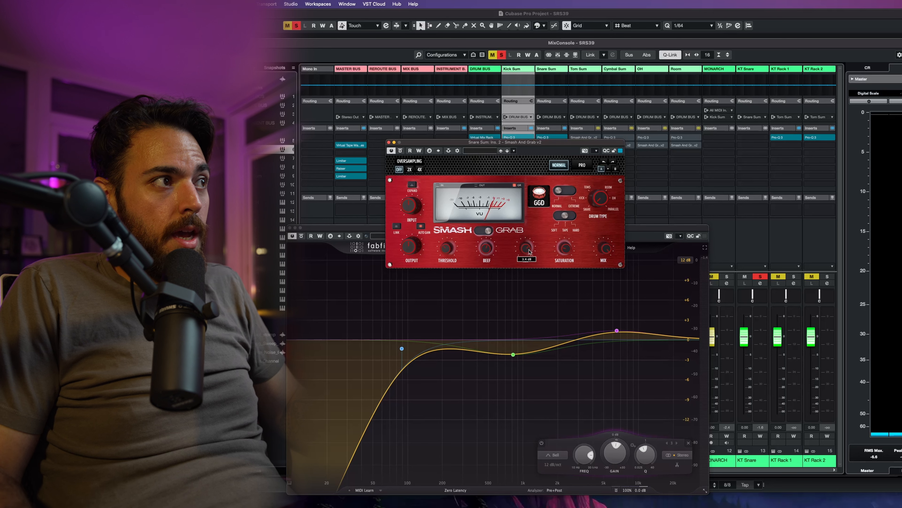
pyautogui.click(565, 128)
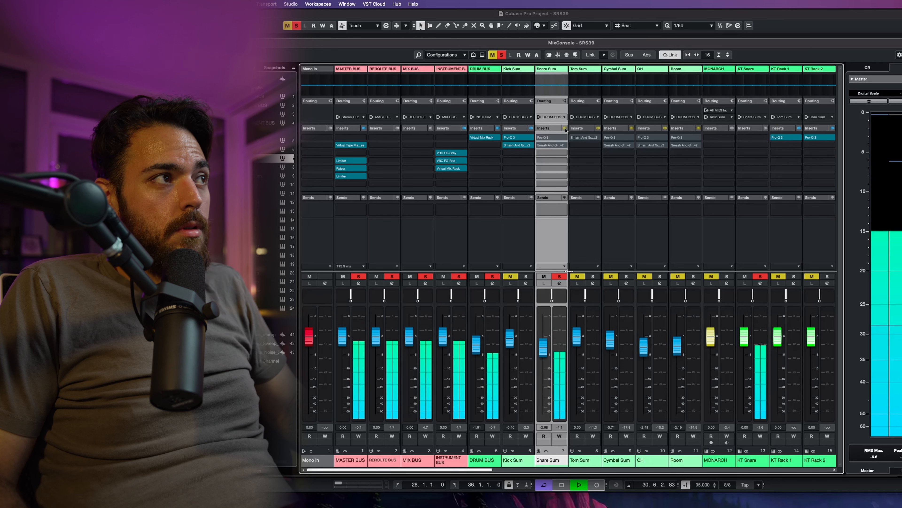
pyautogui.click(564, 128)
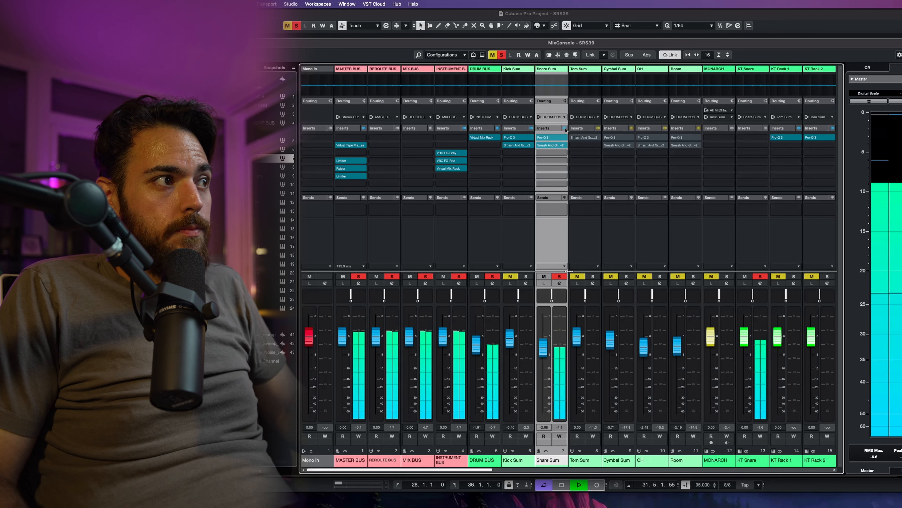
pyautogui.press('space')
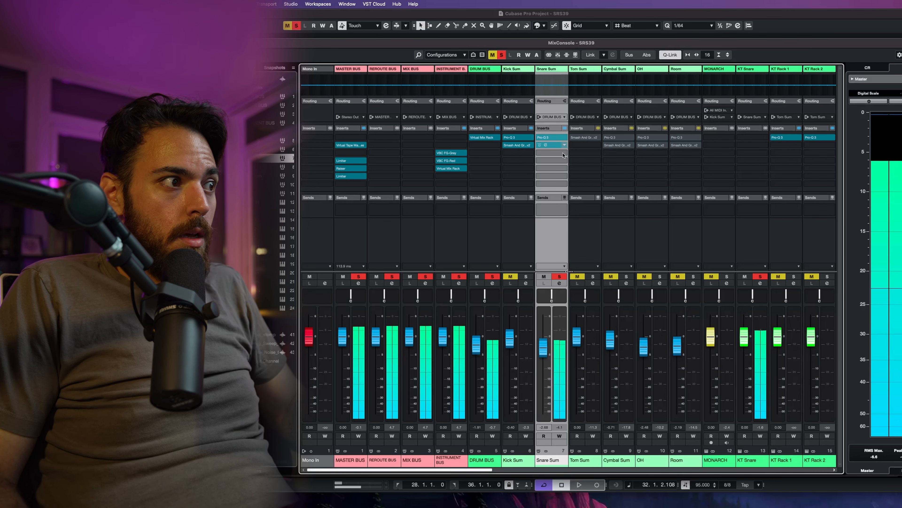
# Step: Scroll the mixer to the Kontakt drum outputs and solo the KT Floor R1 channel during playback
pyautogui.click(579, 346)
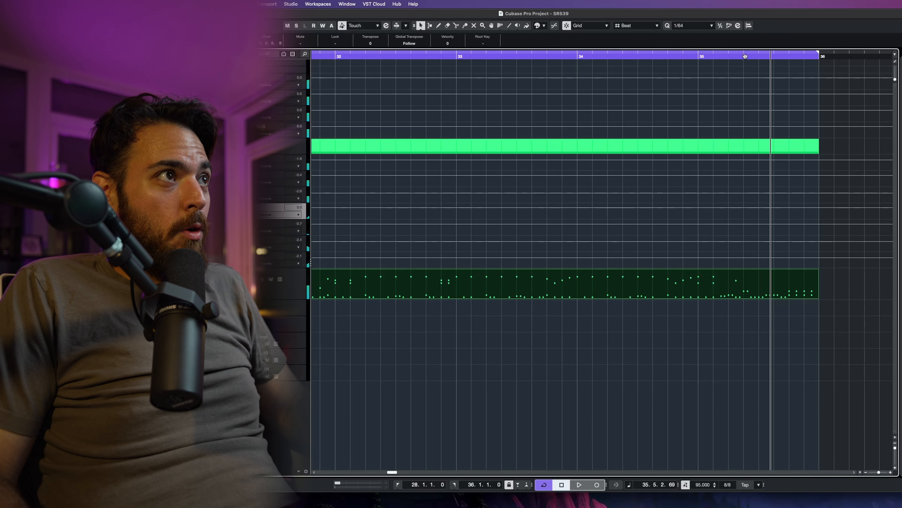
pyautogui.keyDown('super'); pyautogui.click(745, 56); pyautogui.keyUp('super')
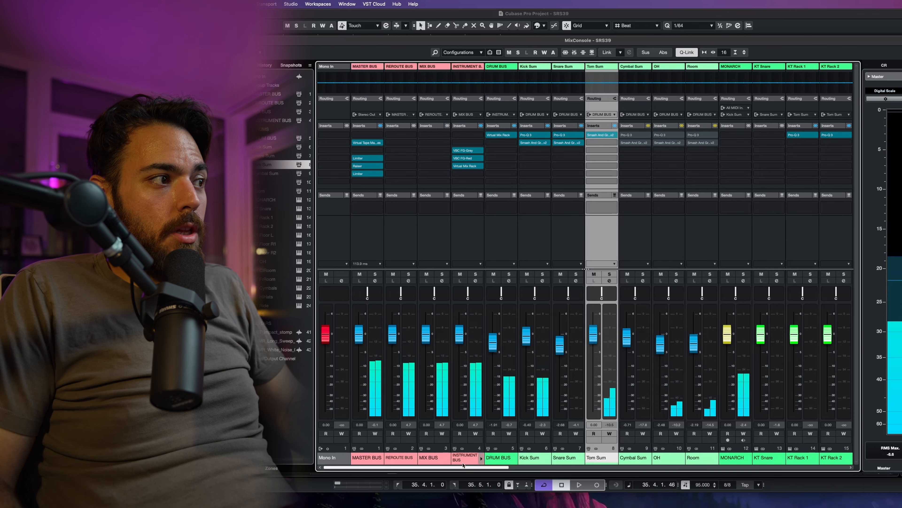
pyautogui.hscroll(8, 463, 464)
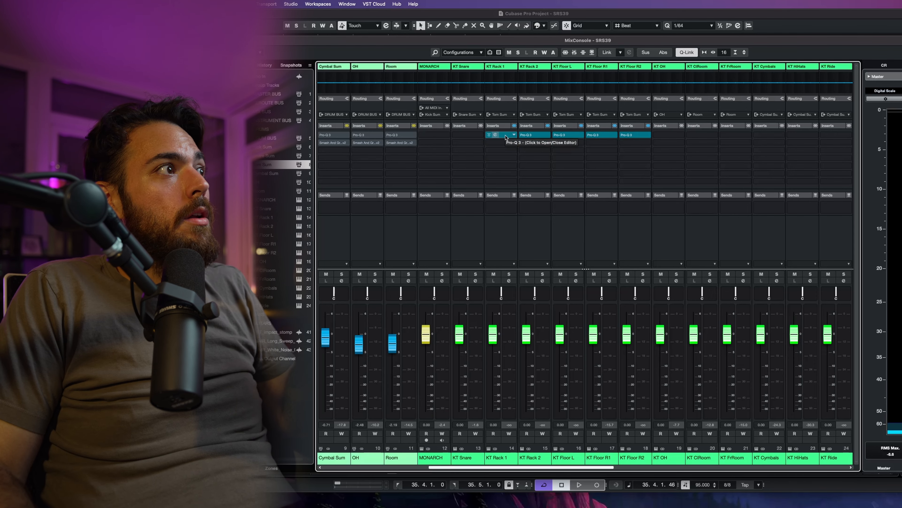
pyautogui.press('space')
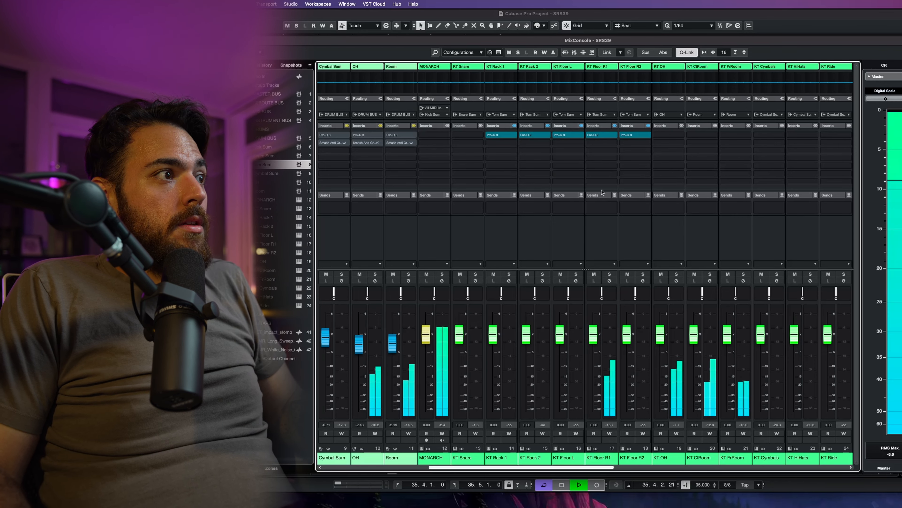
pyautogui.click(610, 274)
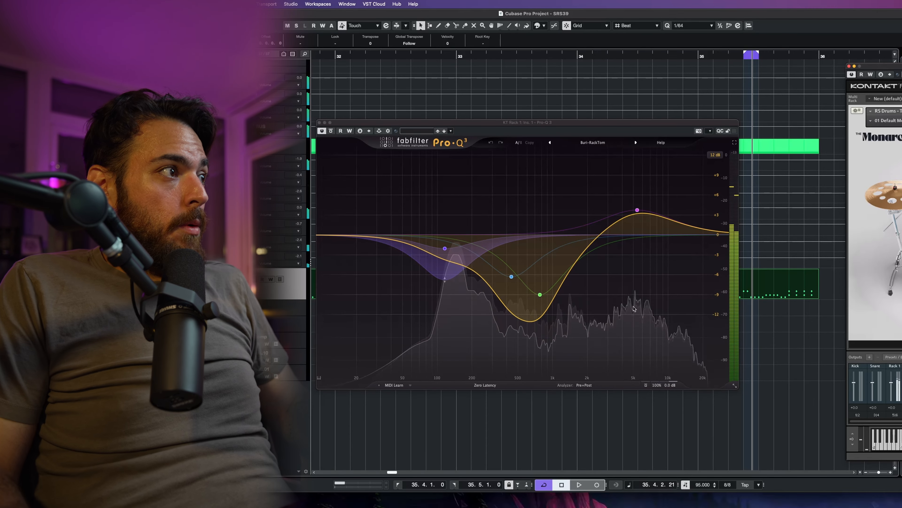
# Step: Inspect a band in the rack tom's Pro-Q 3, toggle the plugin's bypass, and close the window
pyautogui.moveTo(443, 279)
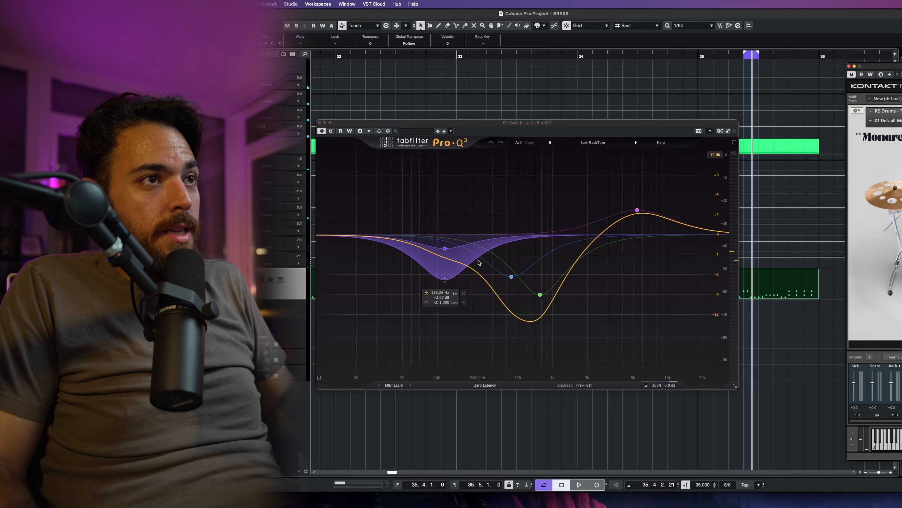
pyautogui.click(445, 249)
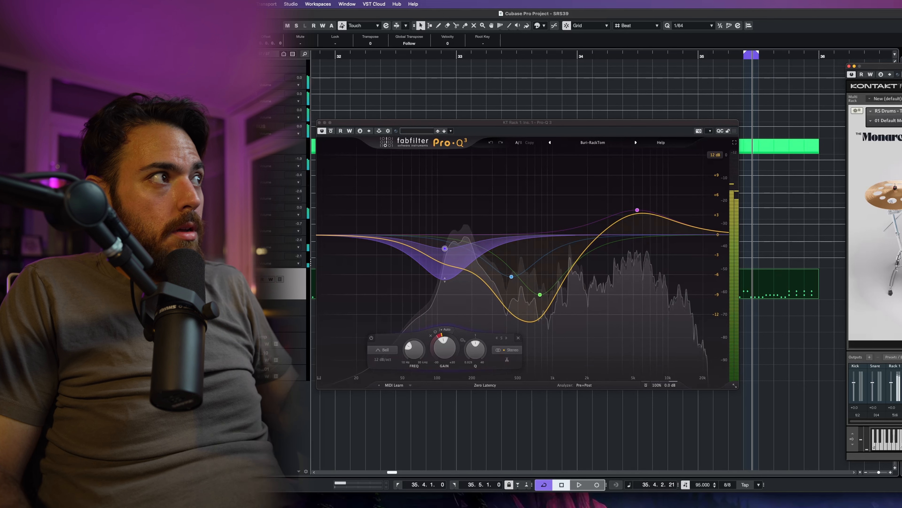
pyautogui.click(331, 131)
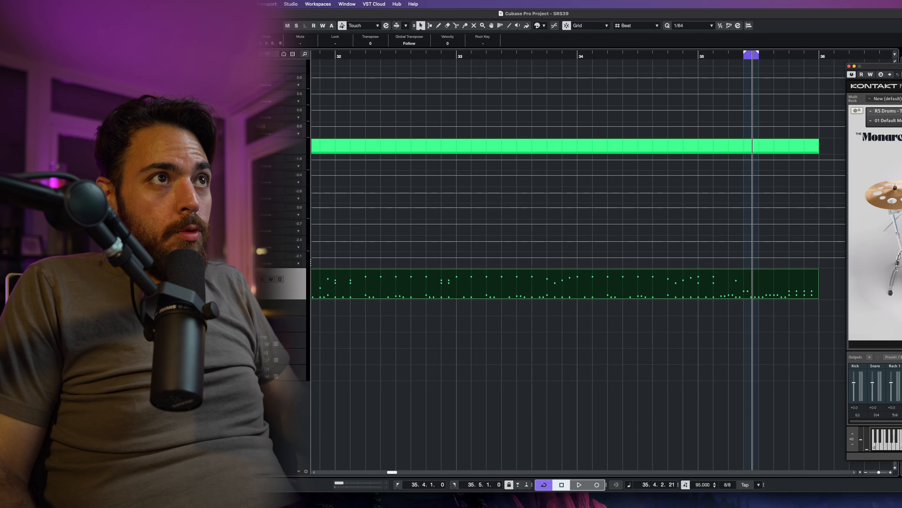
pyautogui.press('super+w')
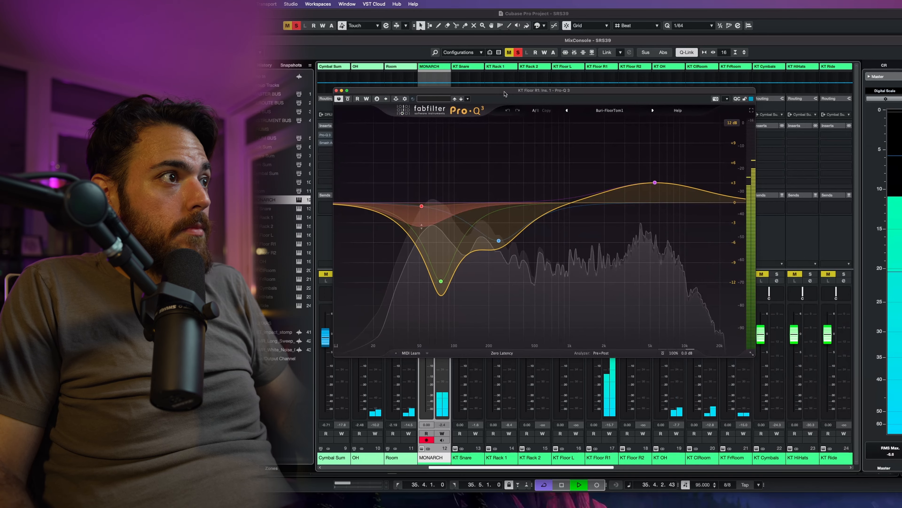
# Step: Audition the KT Floor R1 channel's Pro-Q 3 during playback with its bypass toggled, then close the plugin window
pyautogui.press('space')
pyautogui.moveTo(450, 322)
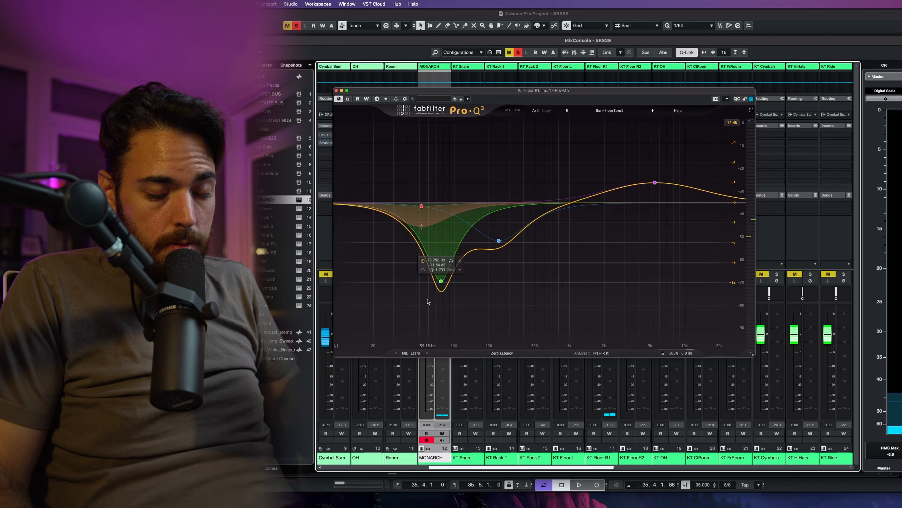
pyautogui.click(349, 99)
pyautogui.press('space')
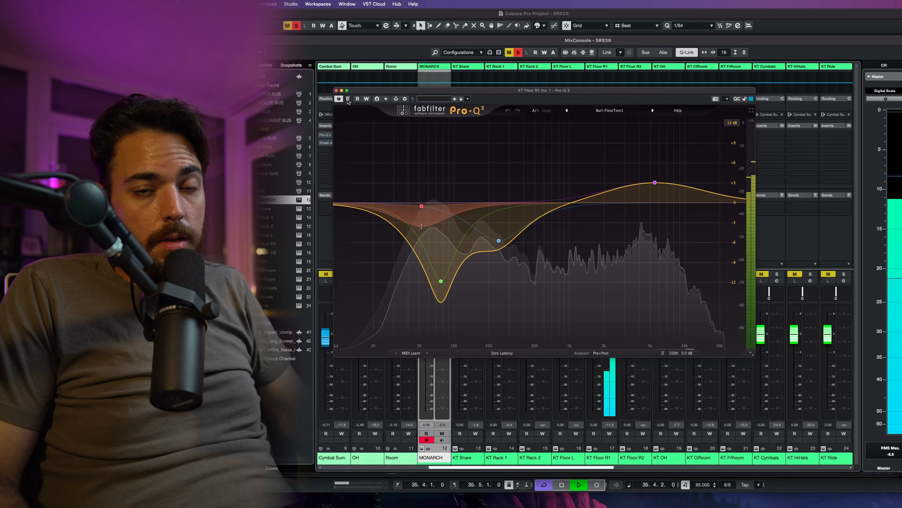
pyautogui.press('space')
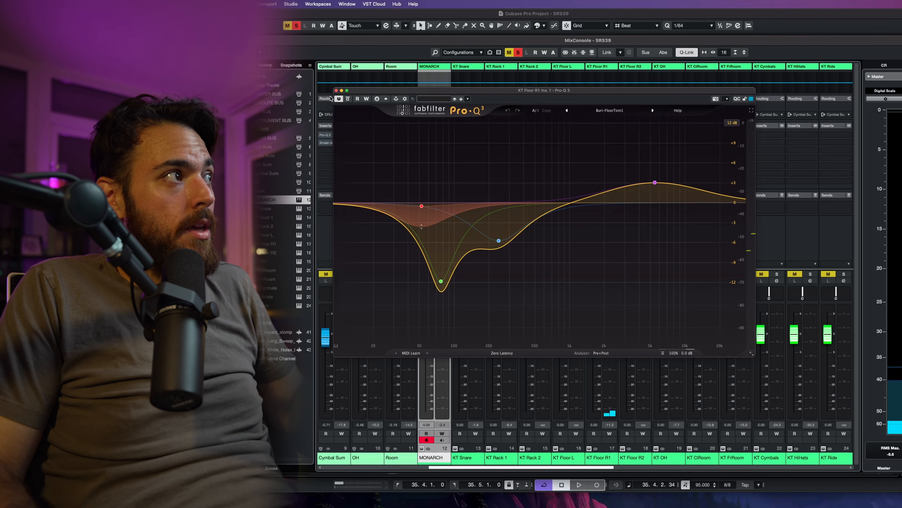
pyautogui.click(336, 91)
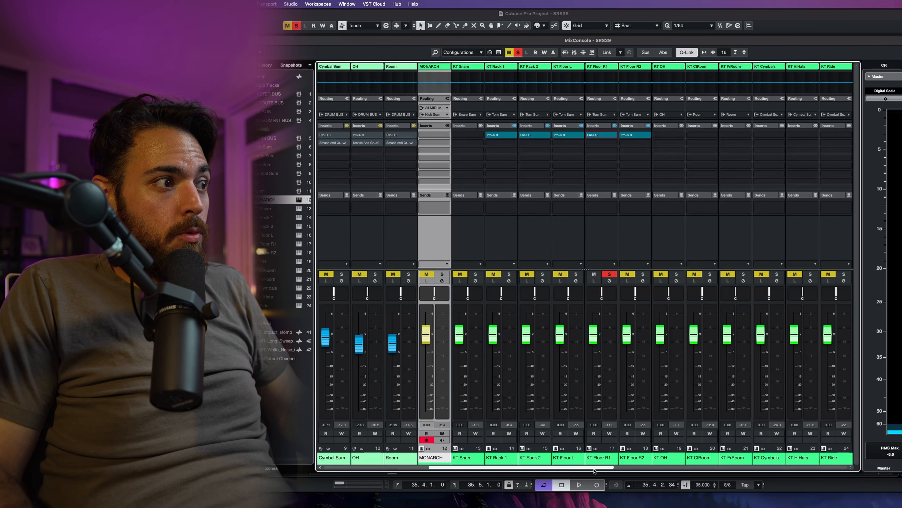
# Step: Scroll the mixer back to the drum bus channels and solo the Cymbal Sum channel
pyautogui.moveTo(591, 469); pyautogui.dragTo(484, 463)
pyautogui.click(482, 462)
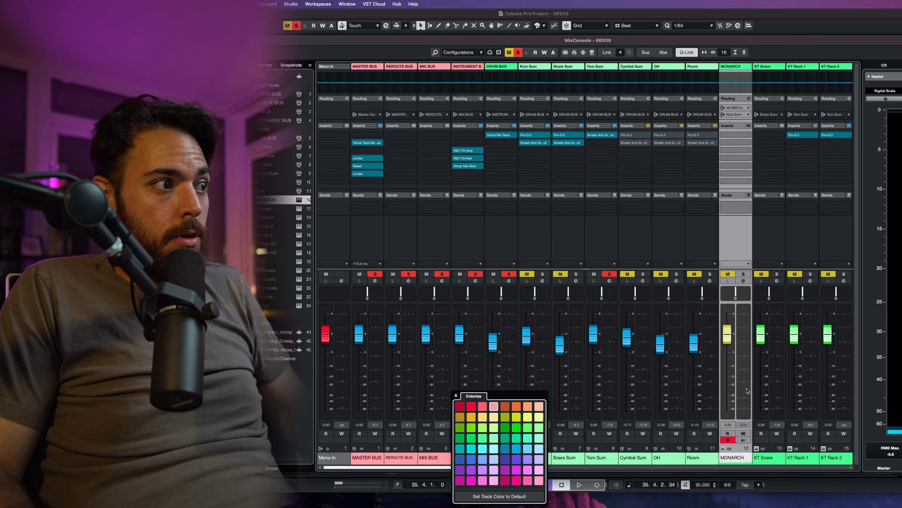
pyautogui.click(605, 211)
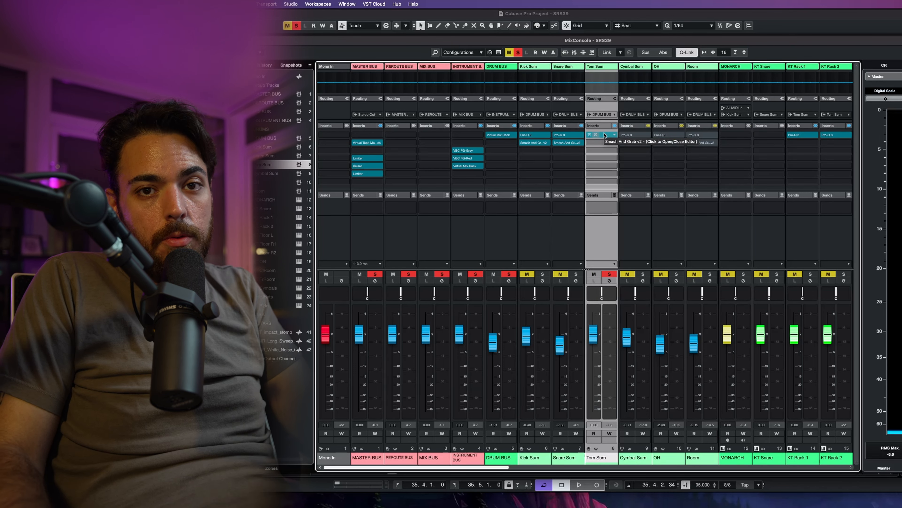
pyautogui.click(610, 275)
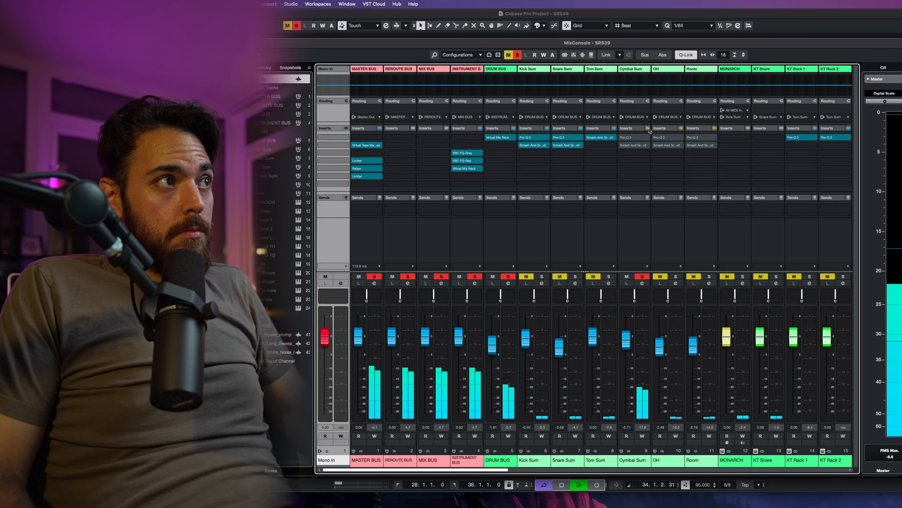
# Step: Open the Cymbal Sum's Pro-Q 3 and raise its low-cut band to about 696 Hz
pyautogui.click(636, 137)
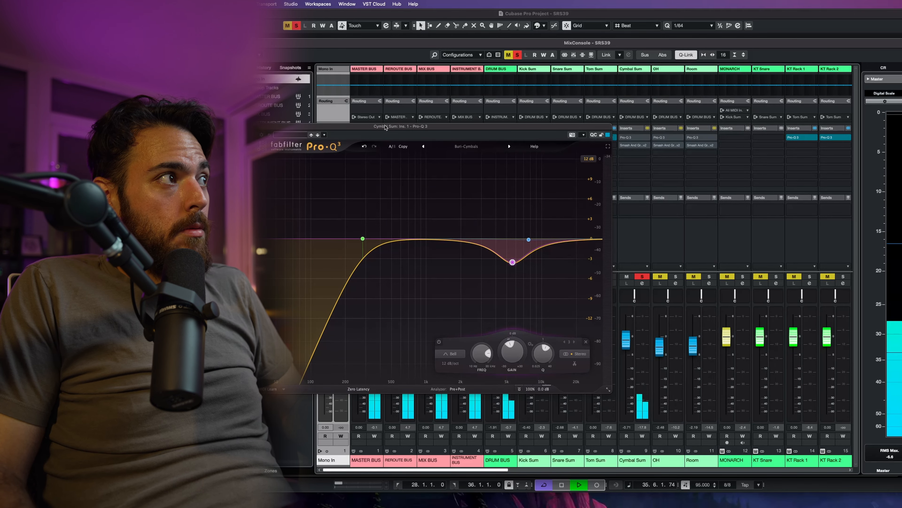
pyautogui.moveTo(386, 127); pyautogui.dragTo(457, 118)
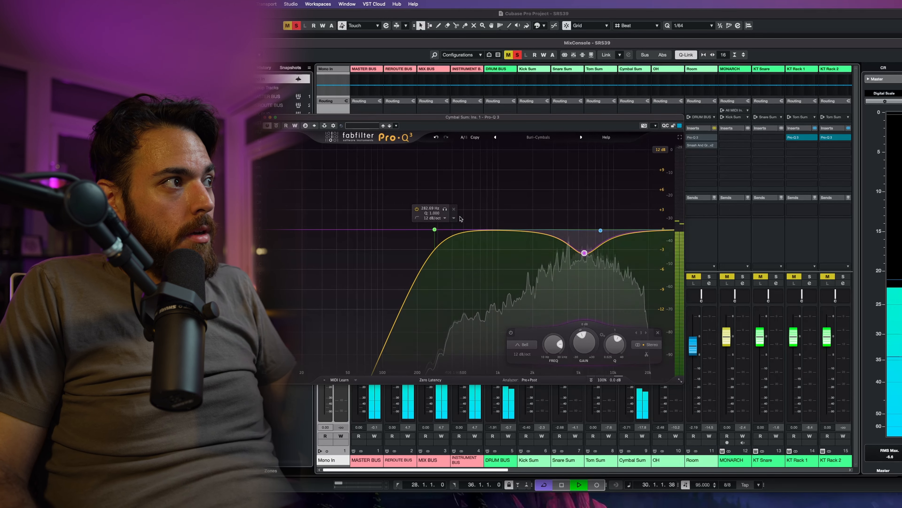
pyautogui.moveTo(448, 212); pyautogui.dragTo(493, 212)
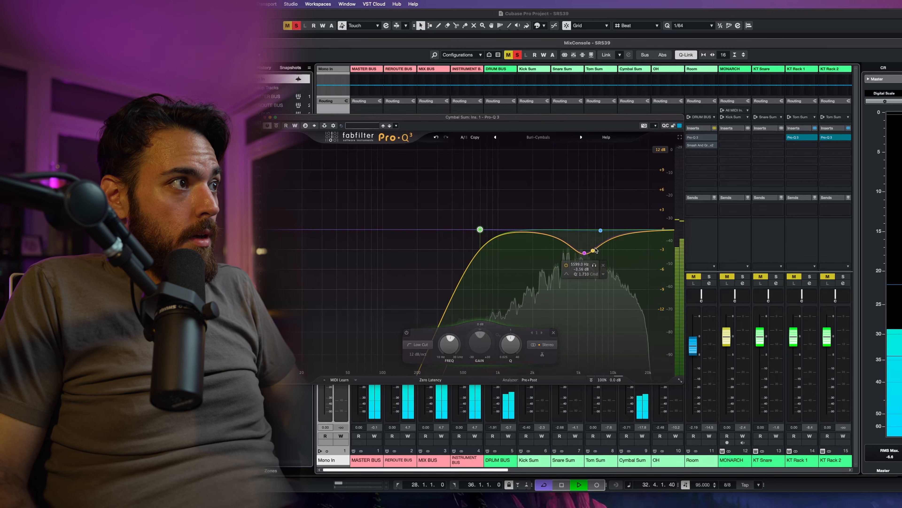
# Step: Solo the Cymbal Sum EQ's bell band to audition it during playback
pyautogui.moveTo(595, 250)
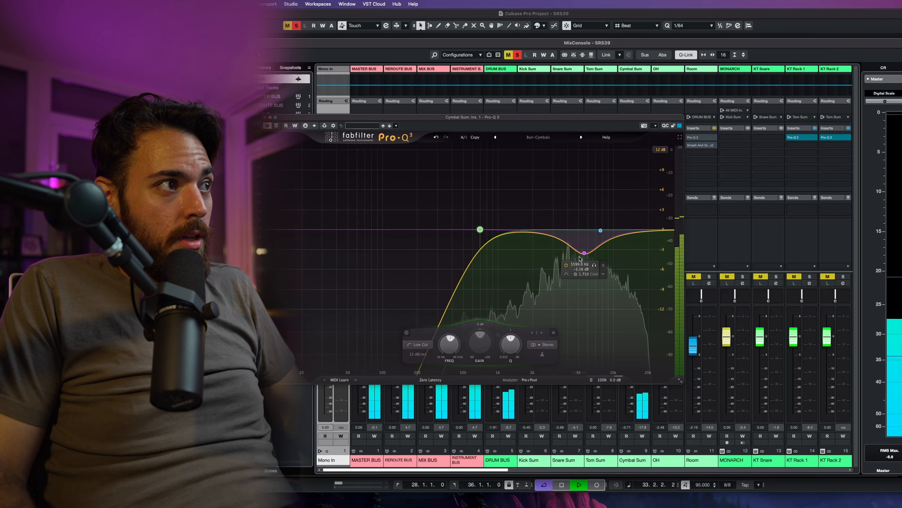
pyautogui.click(594, 265)
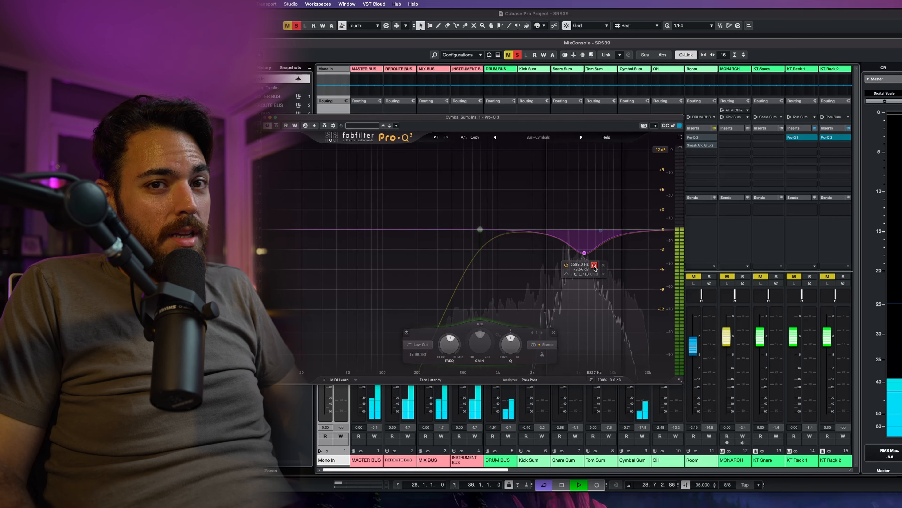
pyautogui.press('space')
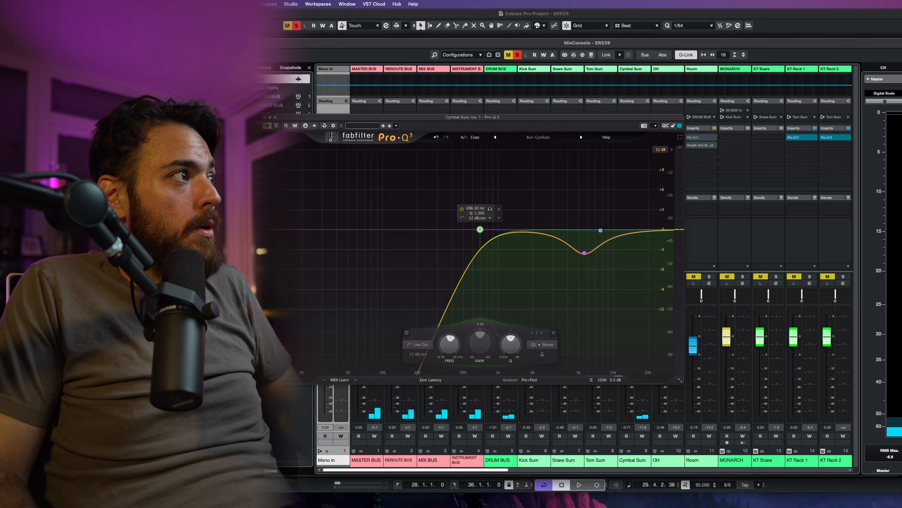
# Step: Open the Cymbal Sum's Smash And Grab insert beside the EQ, audition it, and close both plugin windows
pyautogui.moveTo(572, 123); pyautogui.dragTo(656, 246)
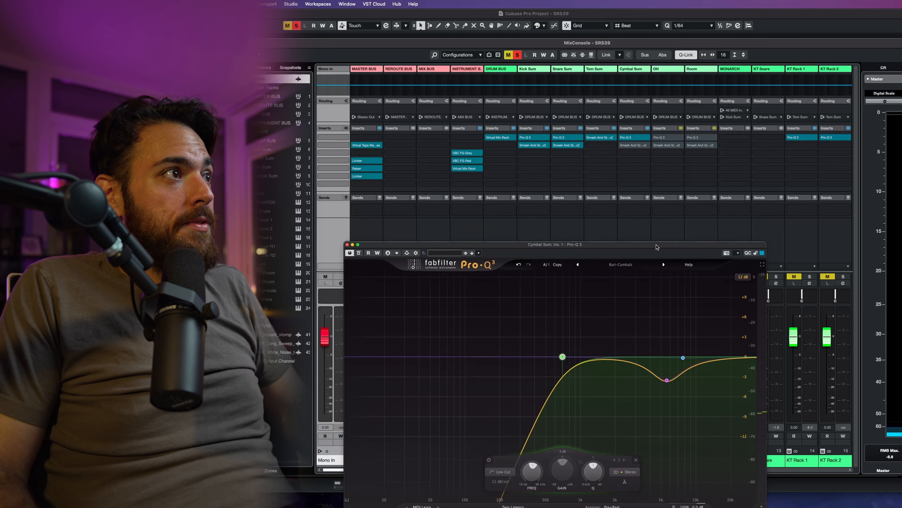
pyautogui.click(637, 147)
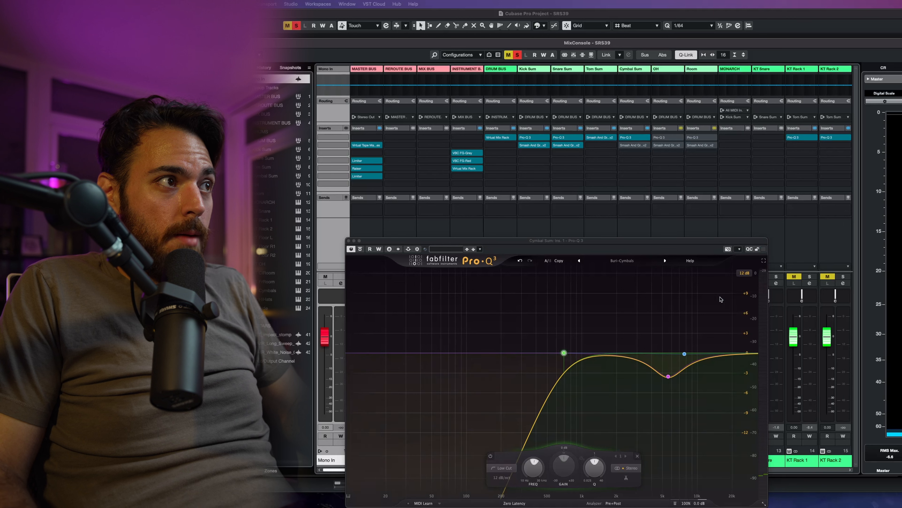
pyautogui.moveTo(860, 310); pyautogui.dragTo(559, 114)
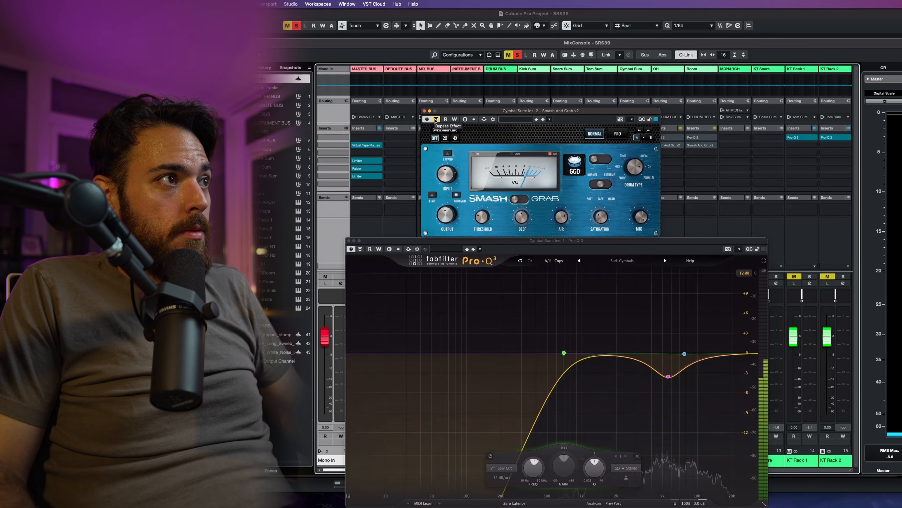
pyautogui.press('space')
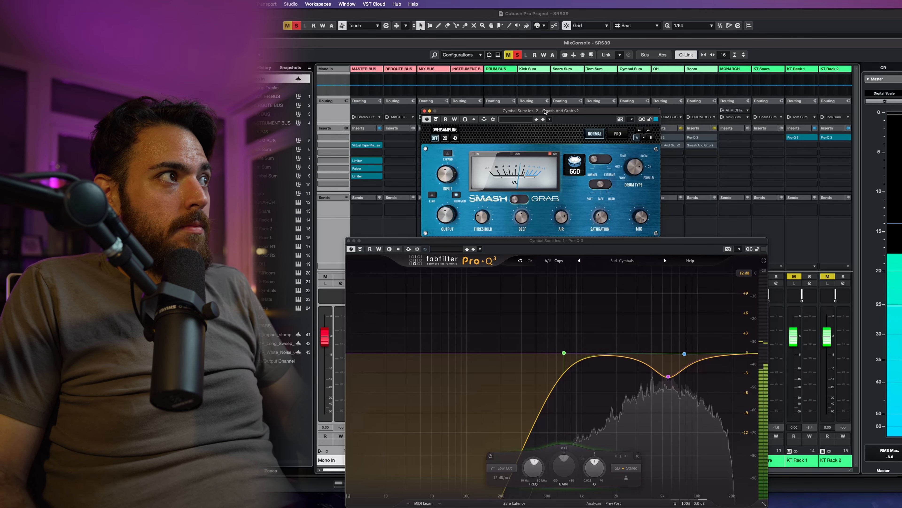
pyautogui.press('space')
pyautogui.press('super+w')
pyautogui.press('super+w')
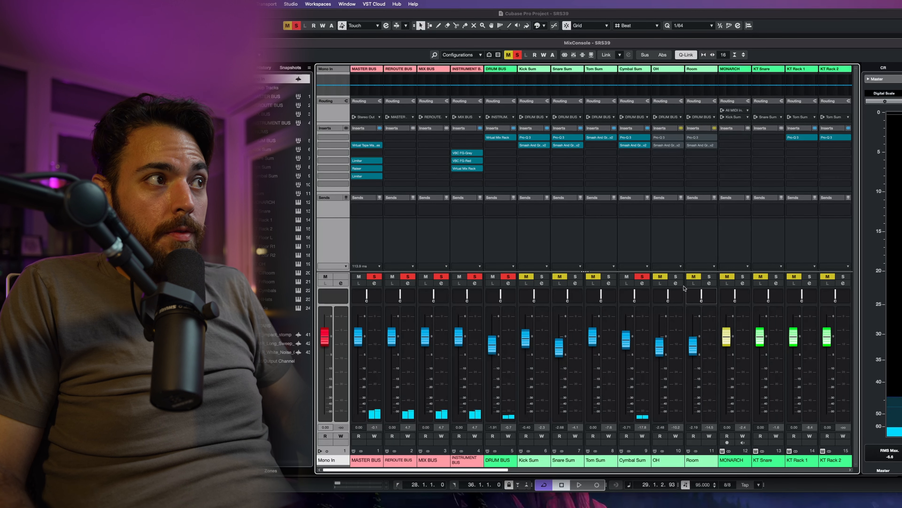
# Step: Move the solo from the Cymbal Sum channel to the OH channel and start playback
pyautogui.click(643, 276)
pyautogui.click(676, 276)
pyautogui.press('space')
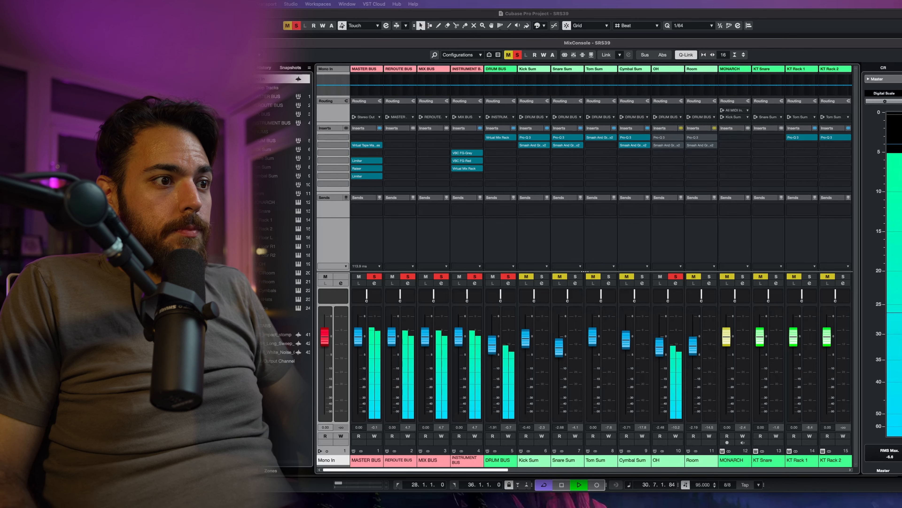
# Step: Open the OH channel's Pro-Q 3, audition it during playback, and close the window
pyautogui.click(668, 138)
pyautogui.moveTo(714, 251); pyautogui.dragTo(485, 74)
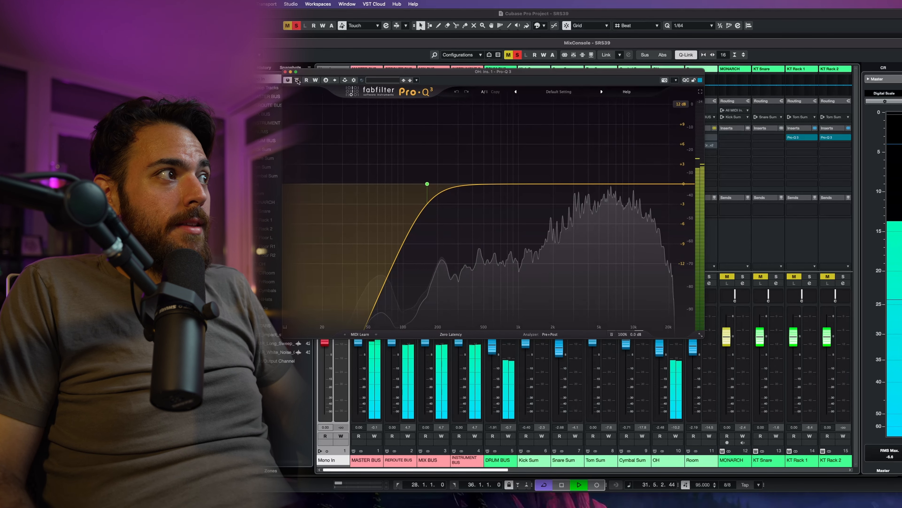
pyautogui.press('space')
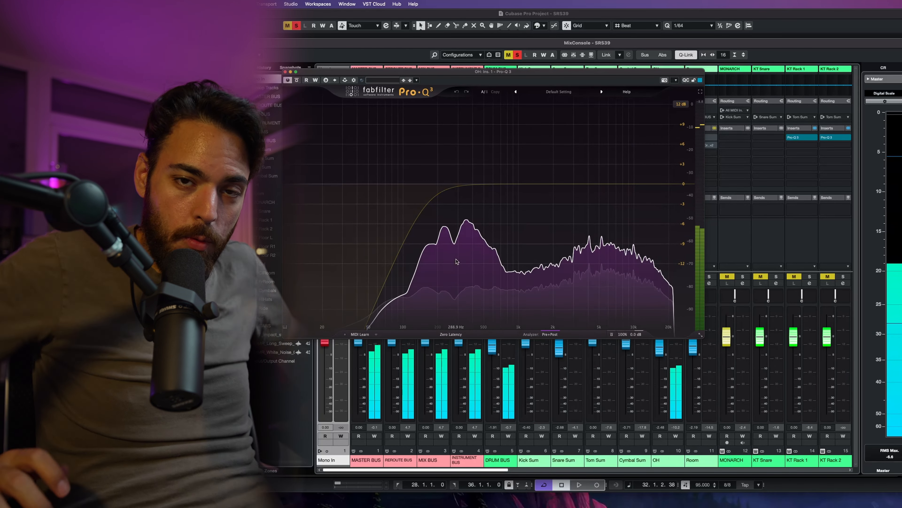
pyautogui.moveTo(457, 262)
pyautogui.press('space')
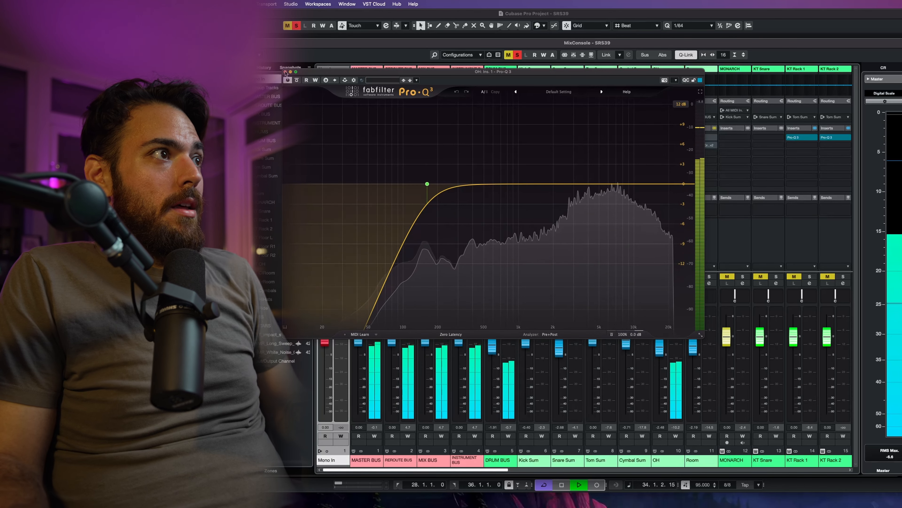
pyautogui.press('super+w')
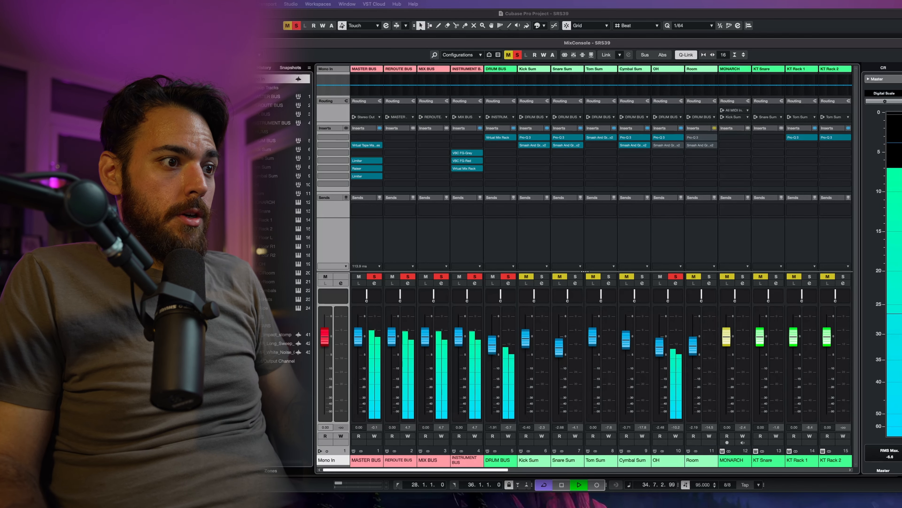
# Step: Open the OH channel's Smash And Grab insert to inspect it, then close it
pyautogui.click(667, 145)
pyautogui.moveTo(691, 199); pyautogui.dragTo(503, 120)
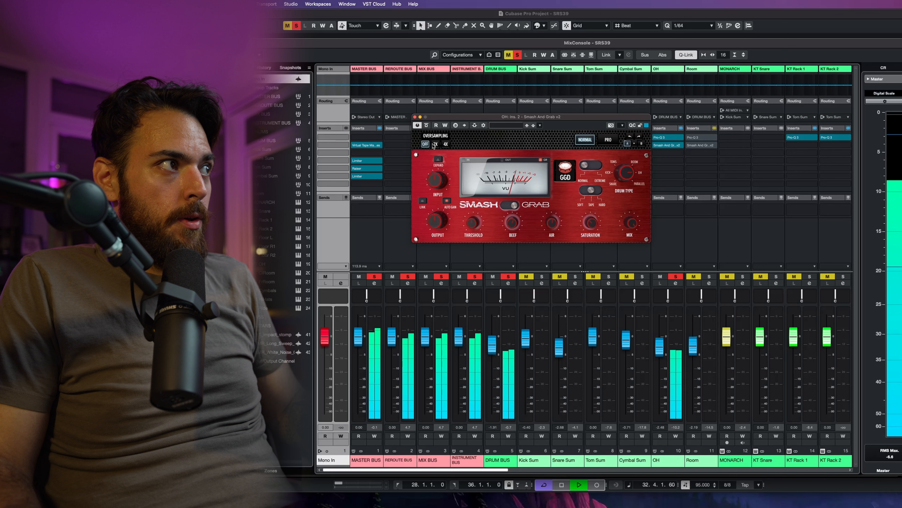
pyautogui.click(415, 117)
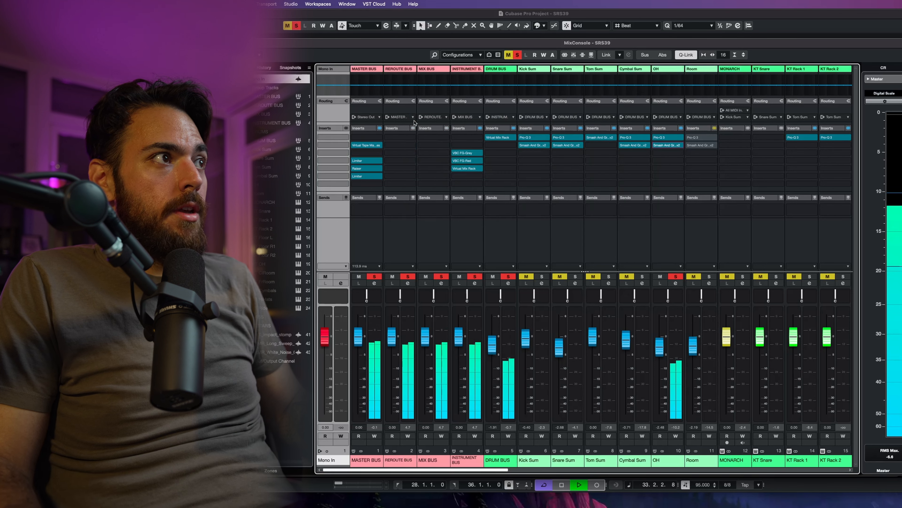
# Step: Move the solo from the OH channel to the Room channel and play the drums
pyautogui.click(675, 276)
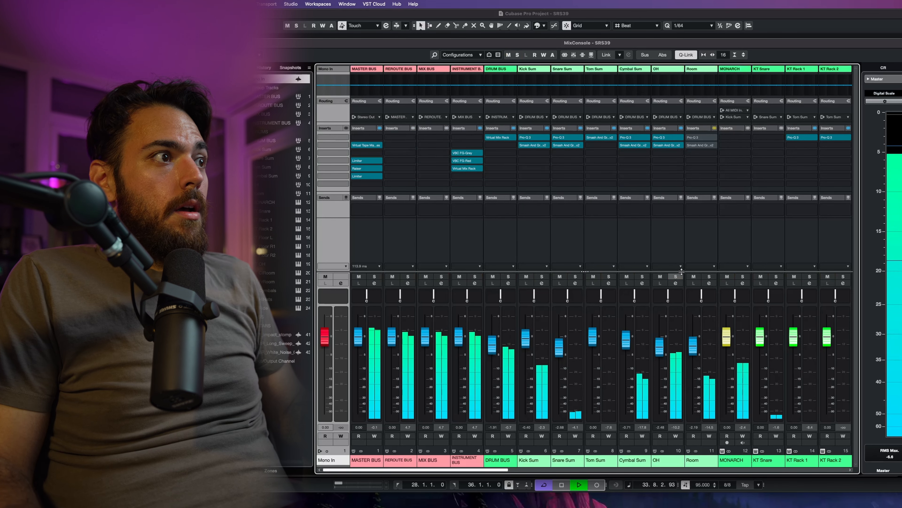
pyautogui.click(708, 276)
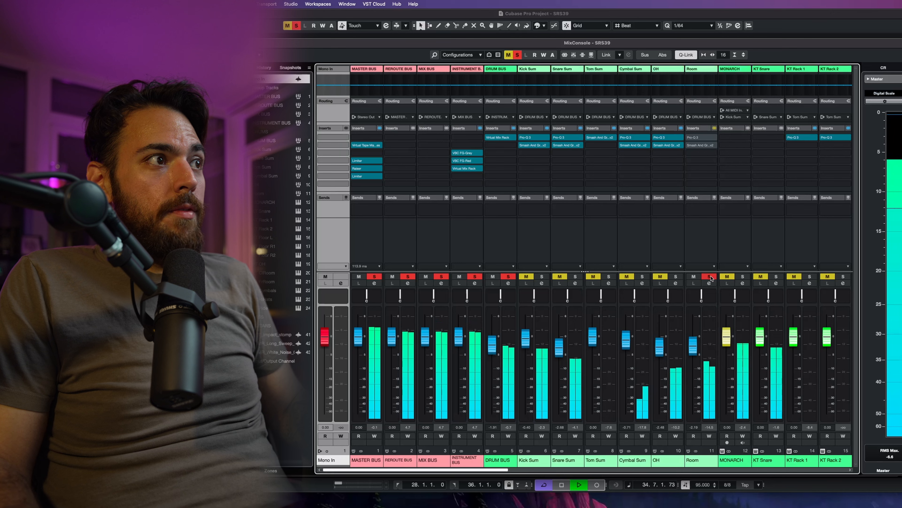
pyautogui.press('space')
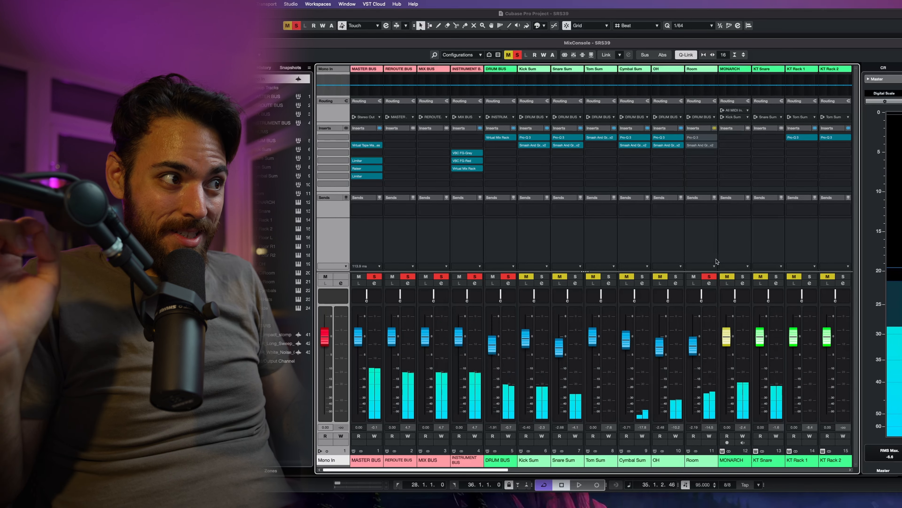
pyautogui.press('space')
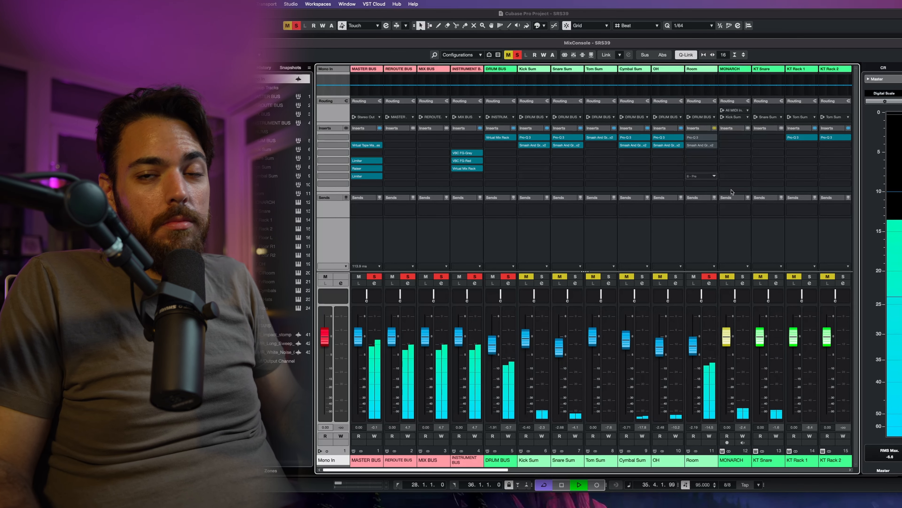
pyautogui.press('space')
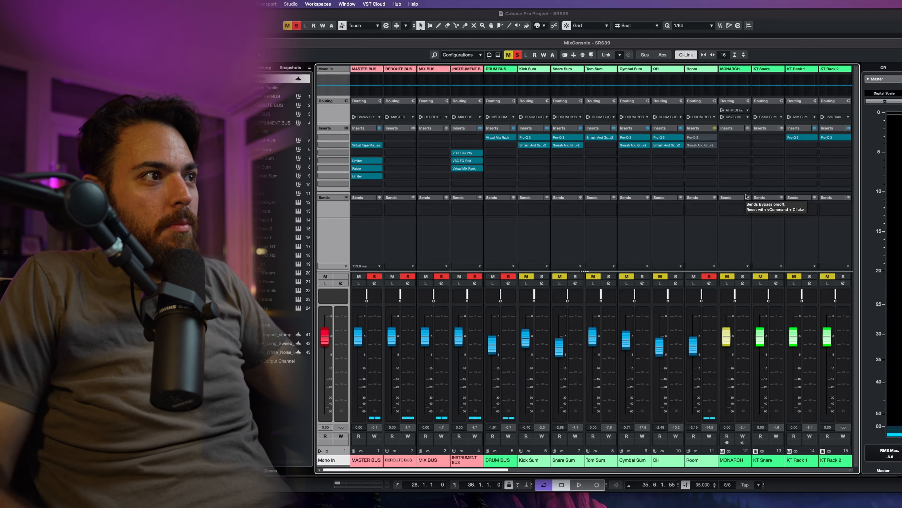
# Step: Unsolo the Room channel and mute it while comparing the full drum mix during playback
pyautogui.click(708, 277)
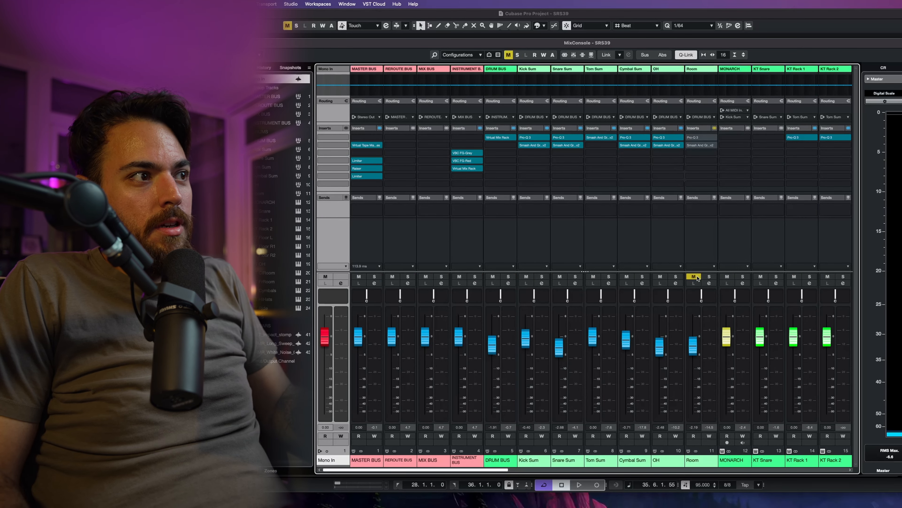
pyautogui.press('space')
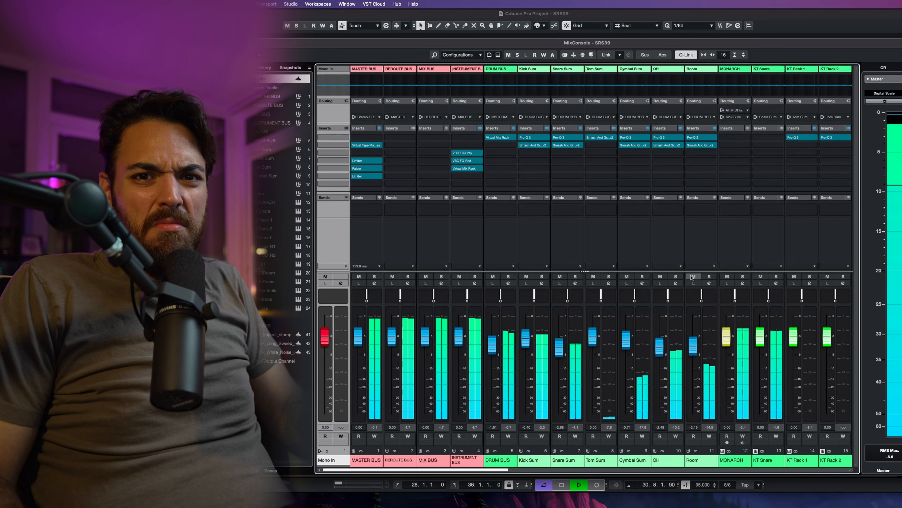
pyautogui.press('space')
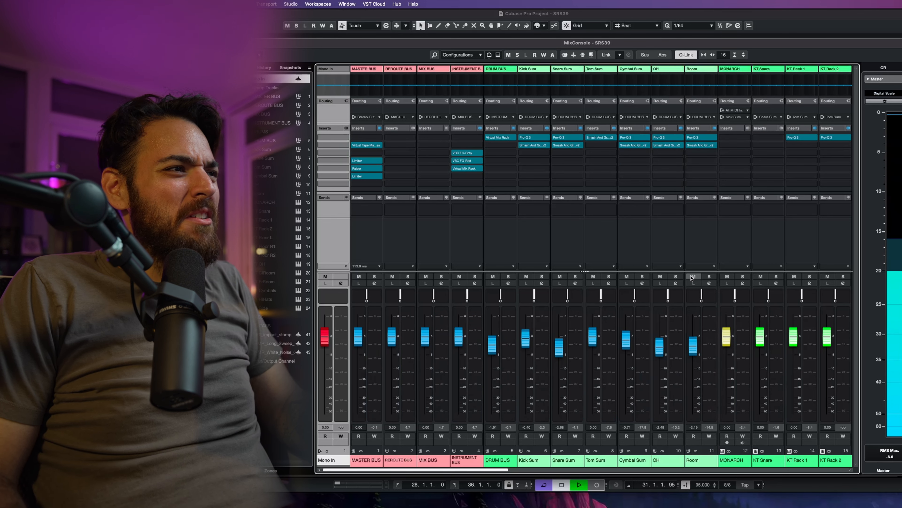
pyautogui.press('space')
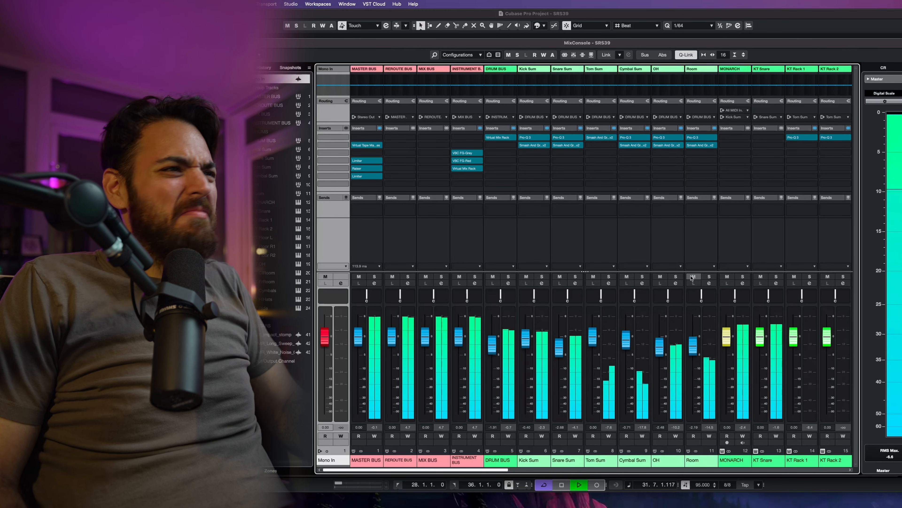
pyautogui.click(692, 277)
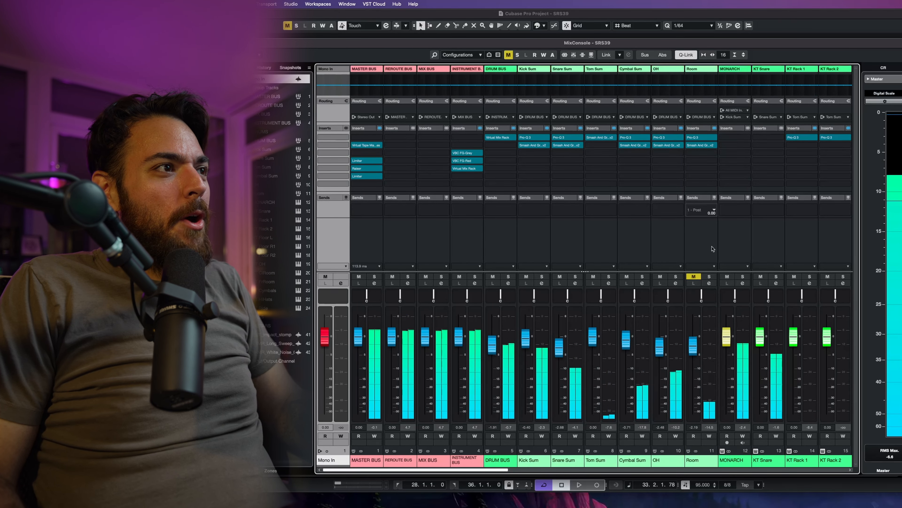
# Step: Unmute the Room channel, solo it, and toggle its insert bypass
pyautogui.click(693, 276)
pyautogui.click(710, 276)
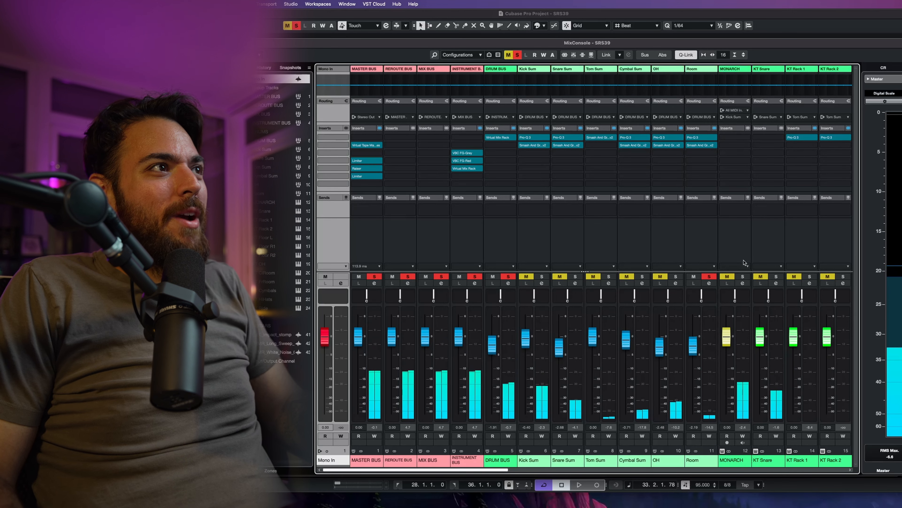
pyautogui.click(714, 129)
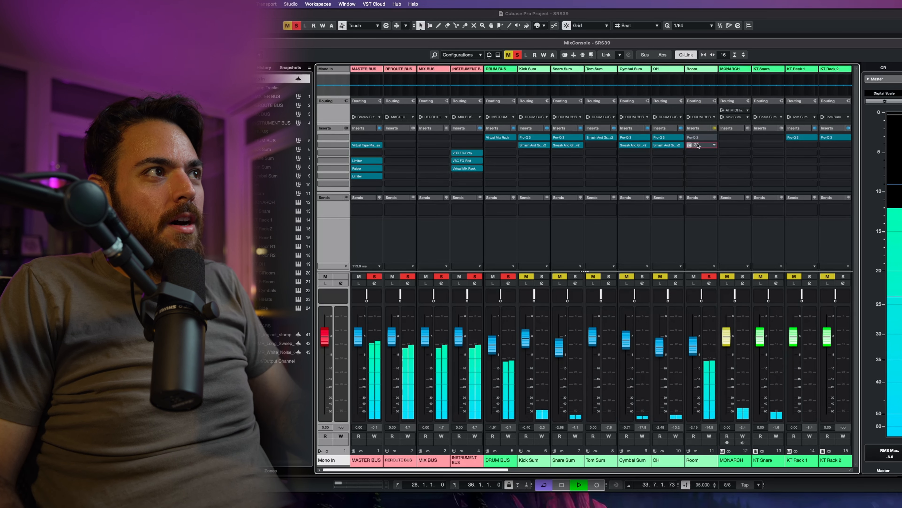
# Step: Open the Room channel's Pro-Q 3 and audition it during playback
pyautogui.click(706, 136)
pyautogui.press('space')
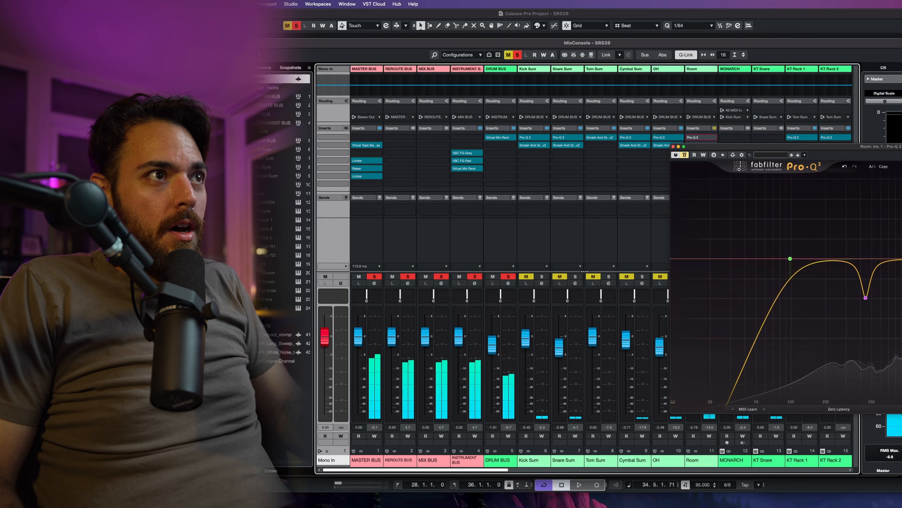
pyautogui.moveTo(900, 146); pyautogui.dragTo(649, 94)
pyautogui.press('space')
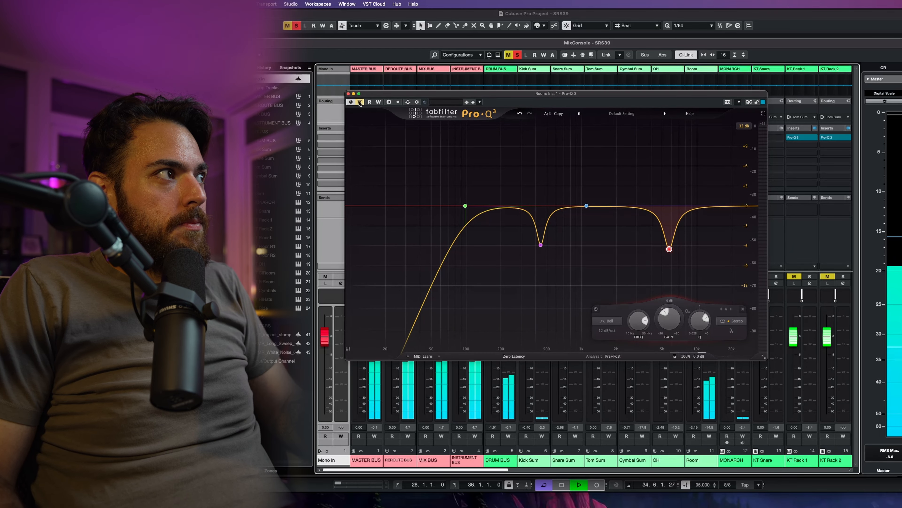
# Step: Bypass the Room Pro-Q 3 to compare, and solo its high-pass band to audition it
pyautogui.click(360, 102)
pyautogui.click(475, 184)
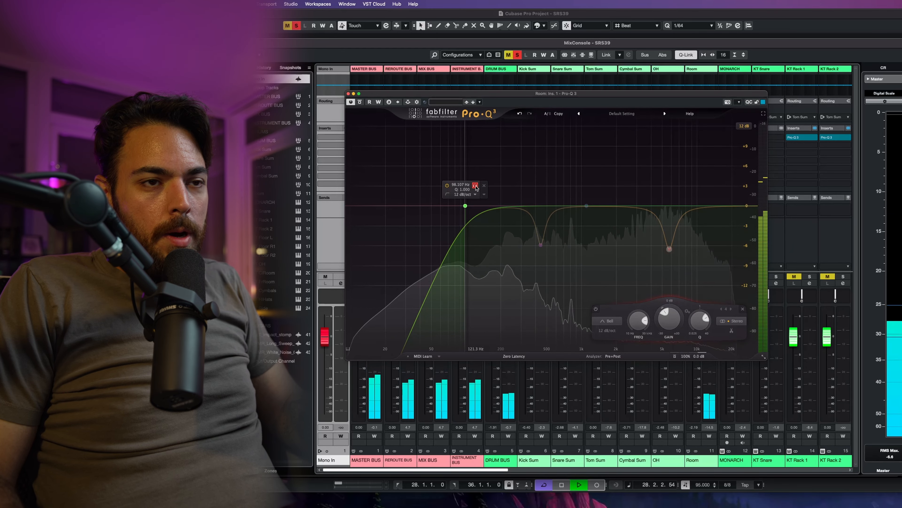
pyautogui.click(475, 185)
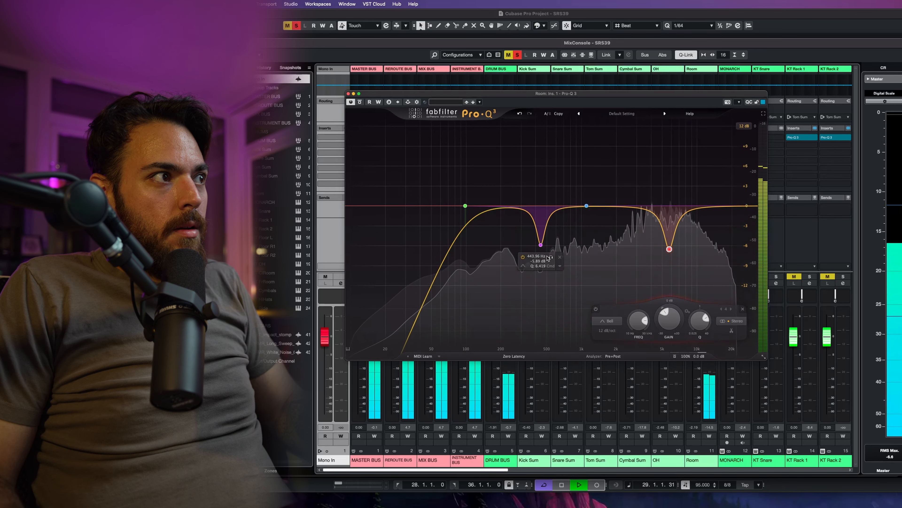
# Step: Solo each of the Room EQ's two notch cuts in turn to hear what they remove
pyautogui.click(551, 257)
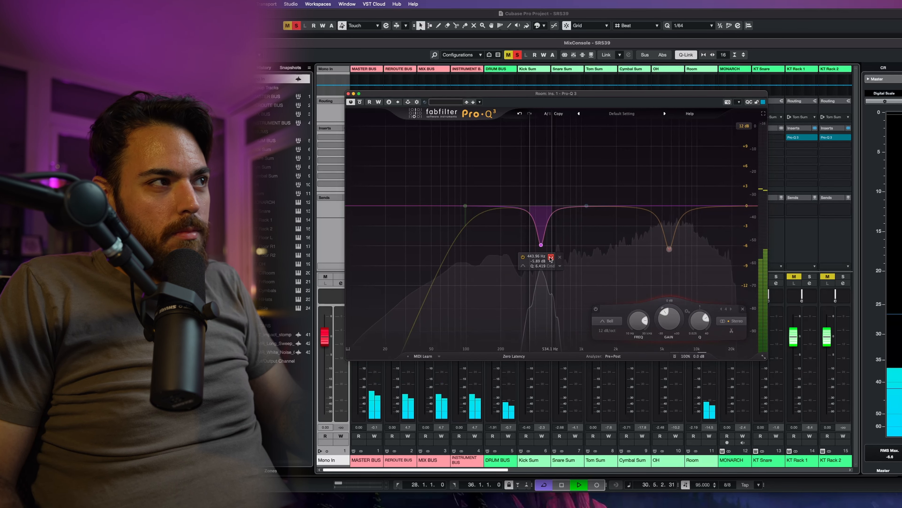
pyautogui.click(550, 257)
pyautogui.moveTo(674, 245)
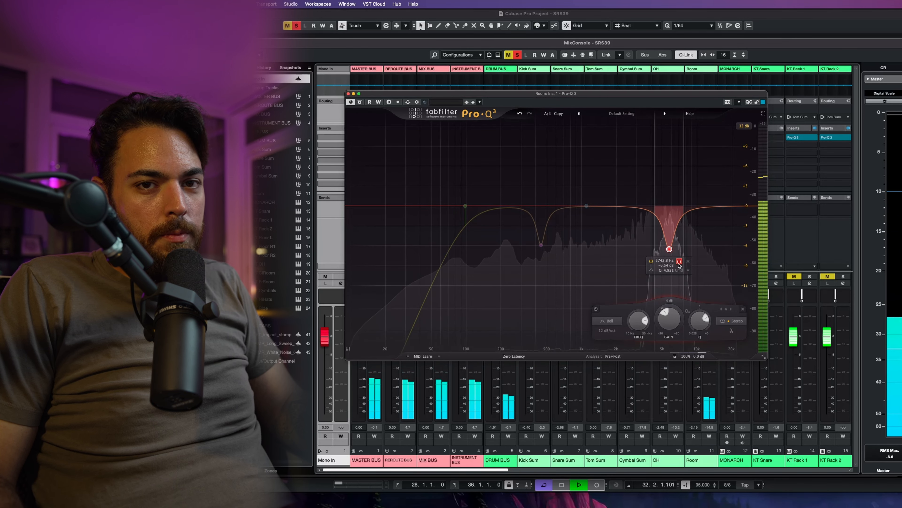
pyautogui.click(679, 263)
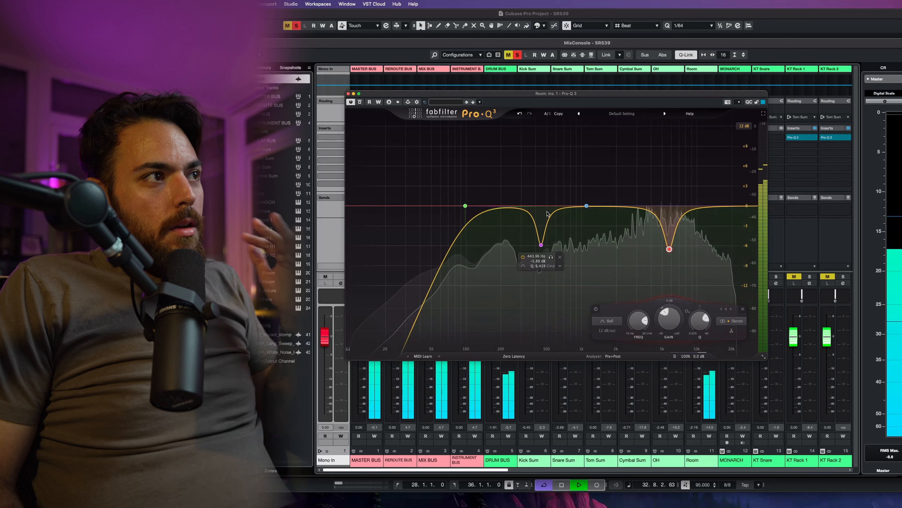
# Step: Toggle the Room Pro-Q 3 bypass on and off to compare, then close the plugin window
pyautogui.click(359, 102)
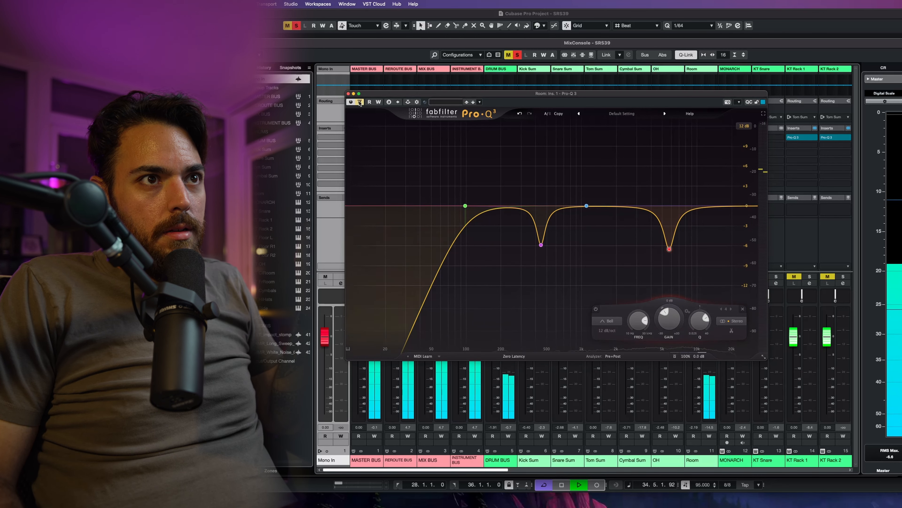
pyautogui.click(359, 102)
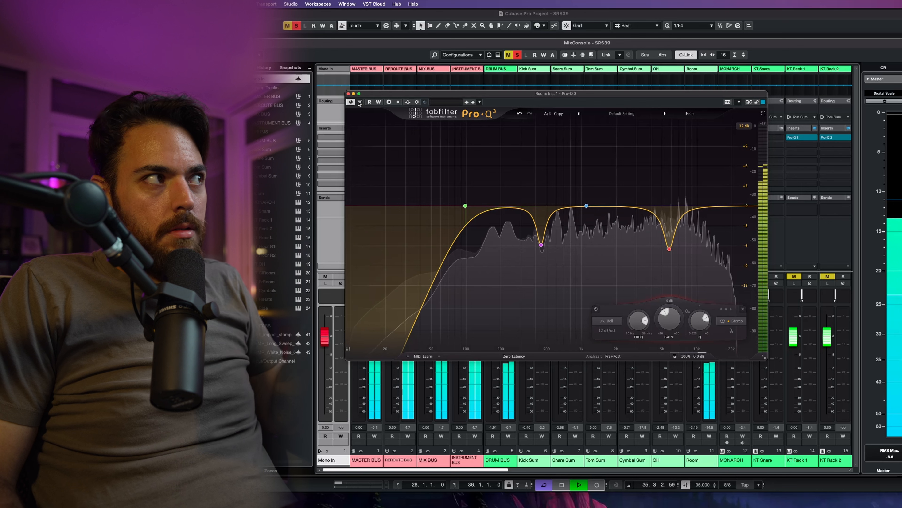
pyautogui.click(348, 94)
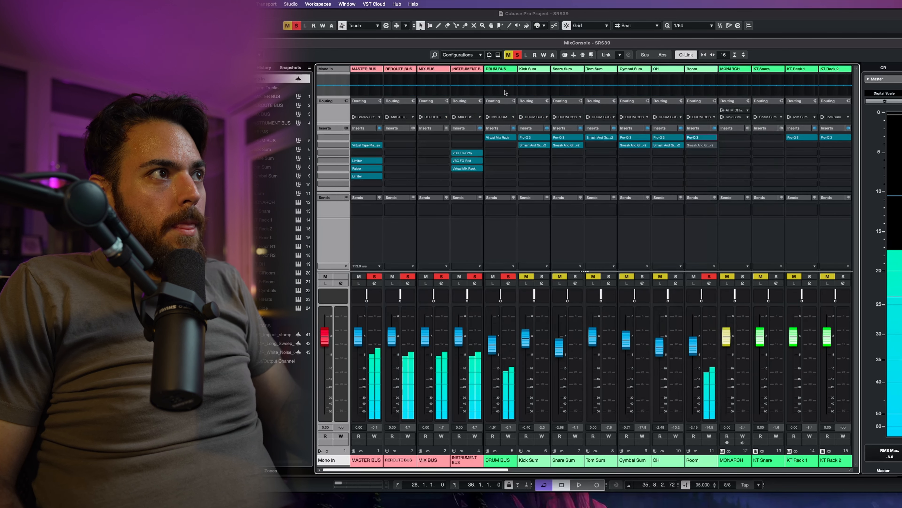
# Step: Open the Room channel's Smash And Grab insert and listen to it during playback
pyautogui.press('space')
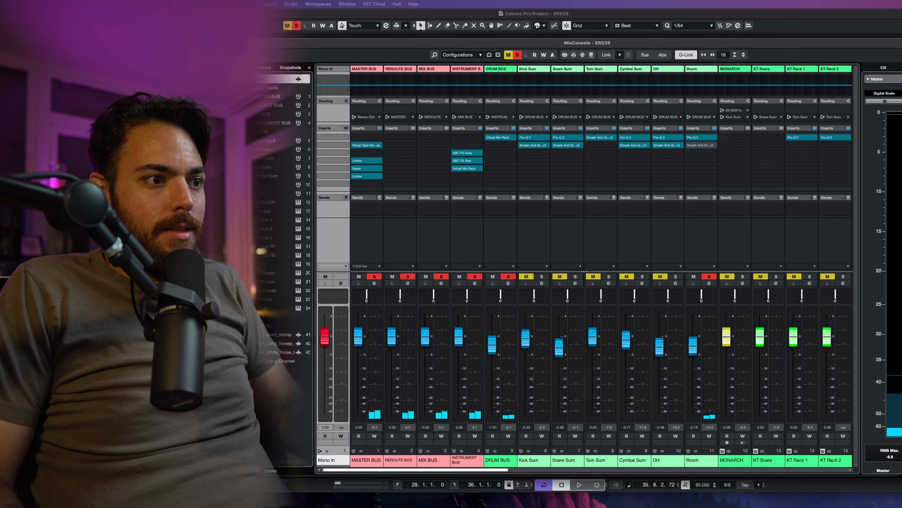
pyautogui.moveTo(782, 355); pyautogui.dragTo(621, 147)
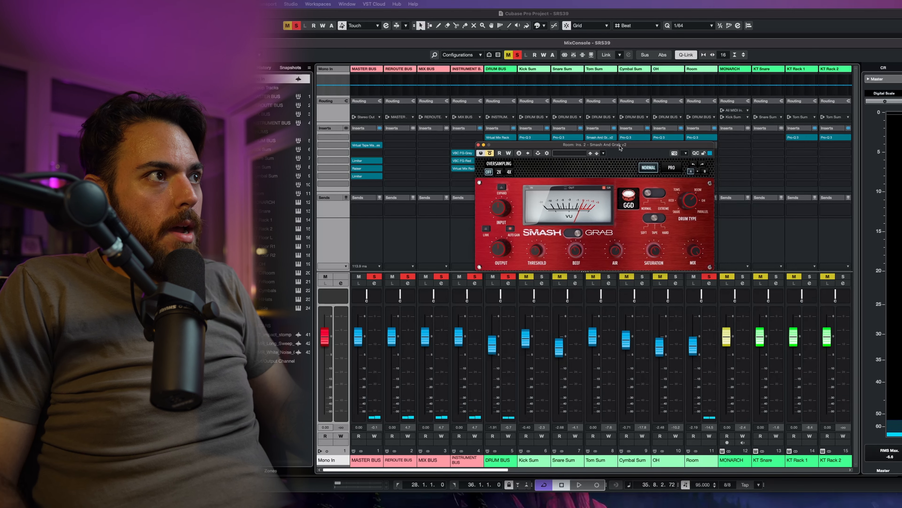
pyautogui.press('space')
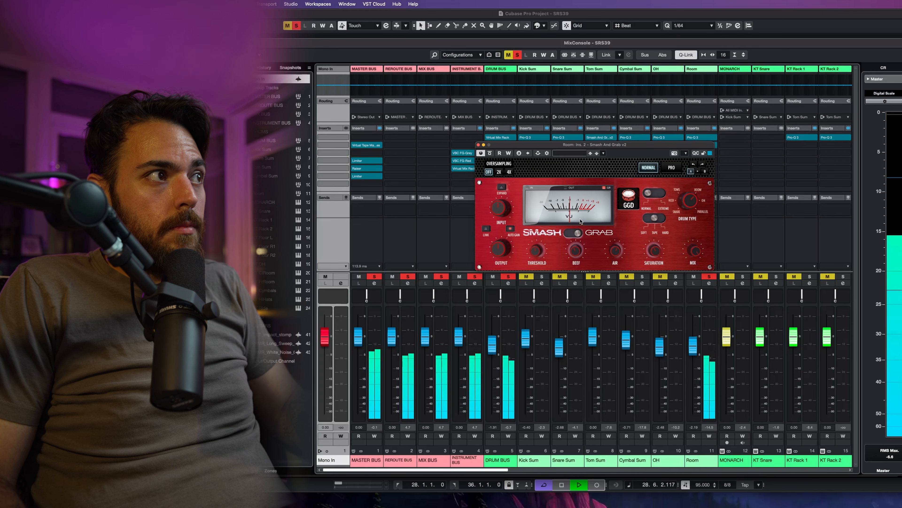
pyautogui.press('space')
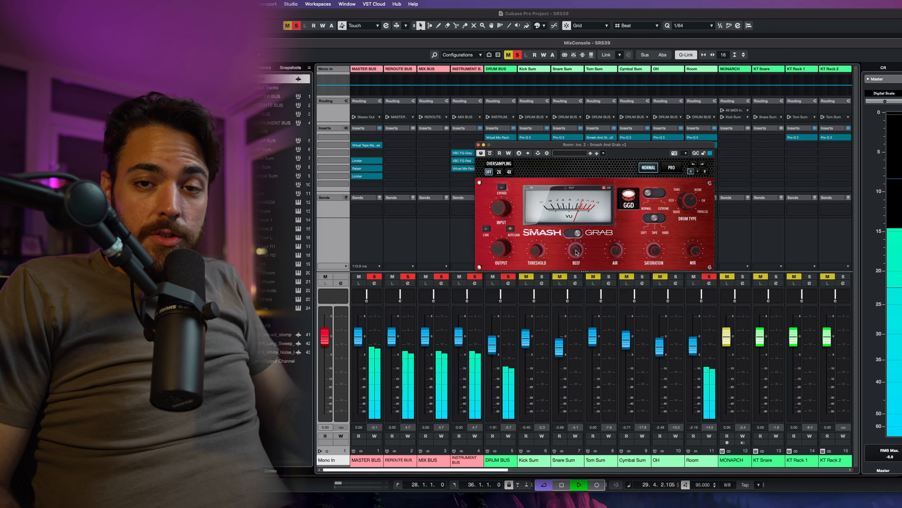
pyautogui.press('space')
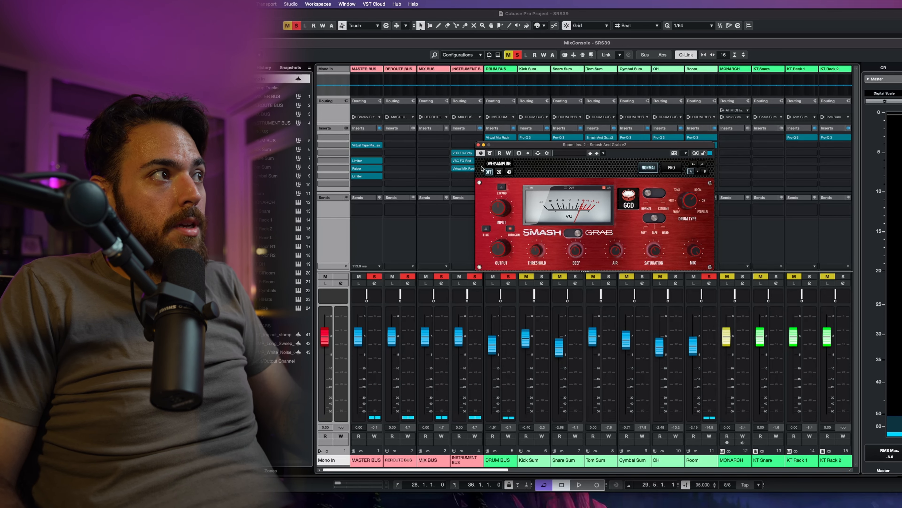
pyautogui.press('space')
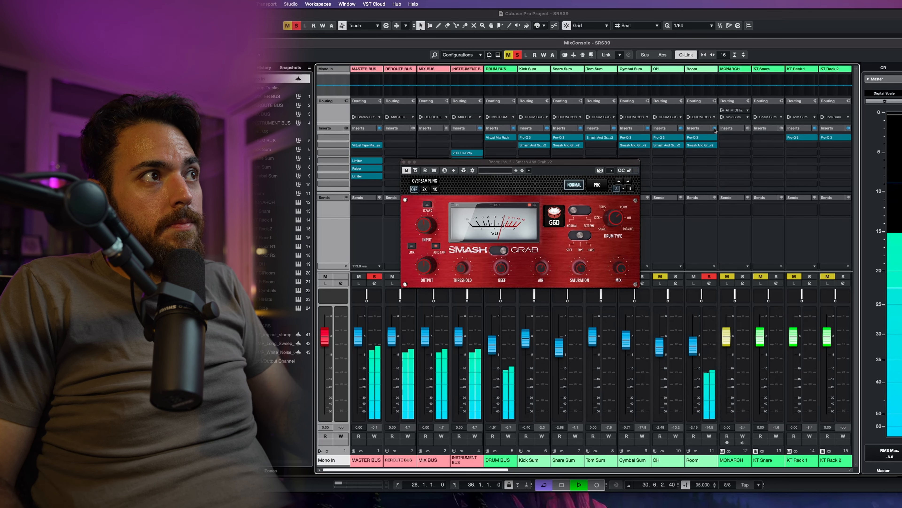
# Step: Toggle the Room channel's insert bypass to compare, then close the Smash And Grab window
pyautogui.click(714, 128)
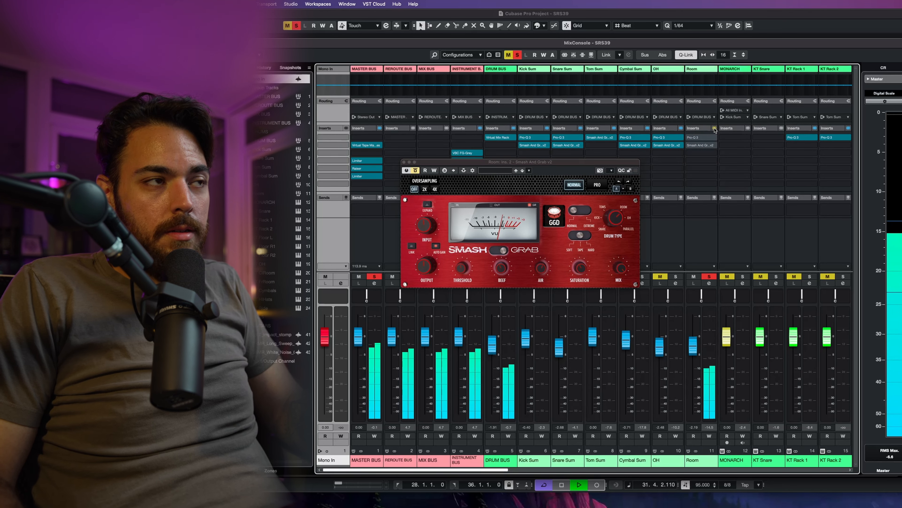
pyautogui.click(714, 128)
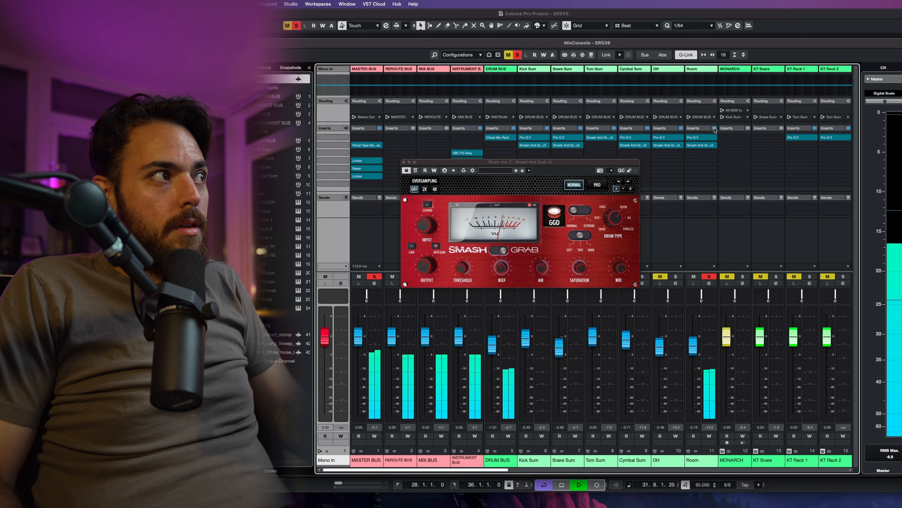
pyautogui.click(404, 162)
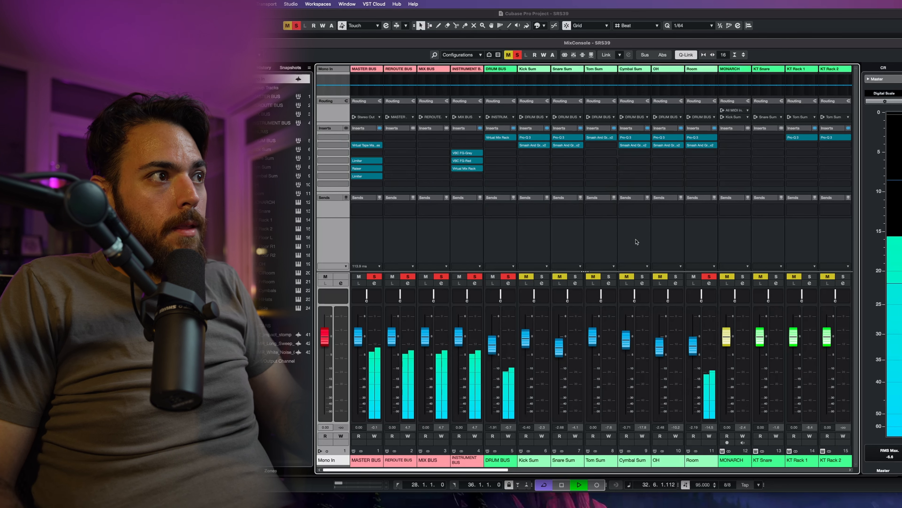
# Step: Solo the OH, Cymbal Sum, Tom Sum, Snare Sum and Kick Sum channels alongside Room
pyautogui.click(675, 277)
pyautogui.click(642, 276)
pyautogui.click(609, 277)
pyautogui.click(575, 276)
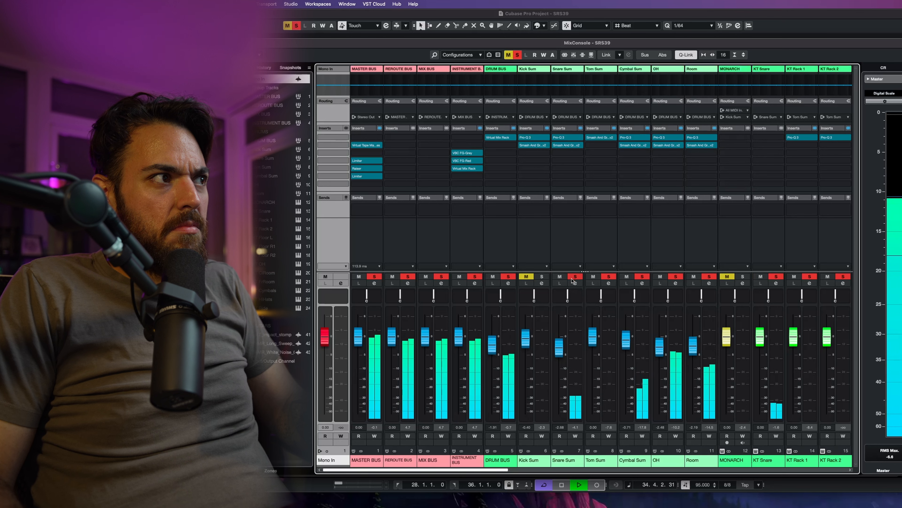
pyautogui.click(542, 276)
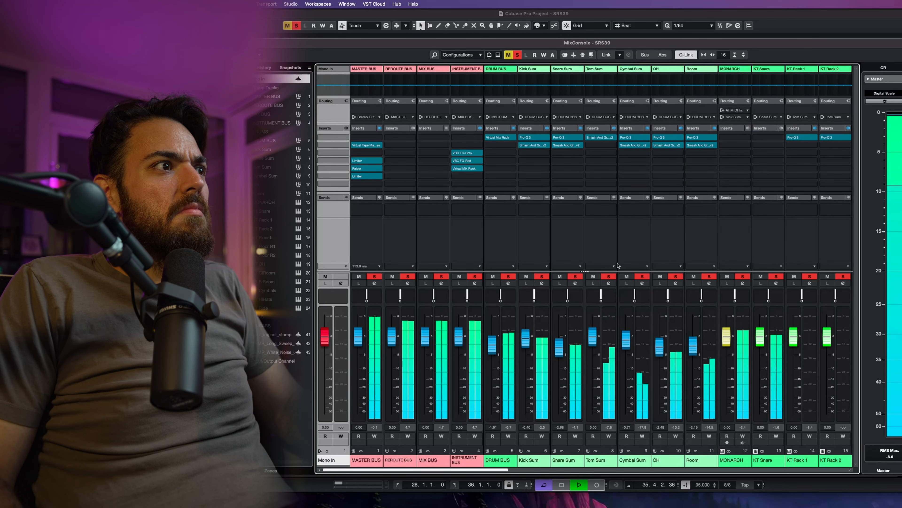
# Step: Bypass and re-enable the inserts on the drum channels and Drum Bus during playback to compare
pyautogui.press('space')
pyautogui.click(714, 128)
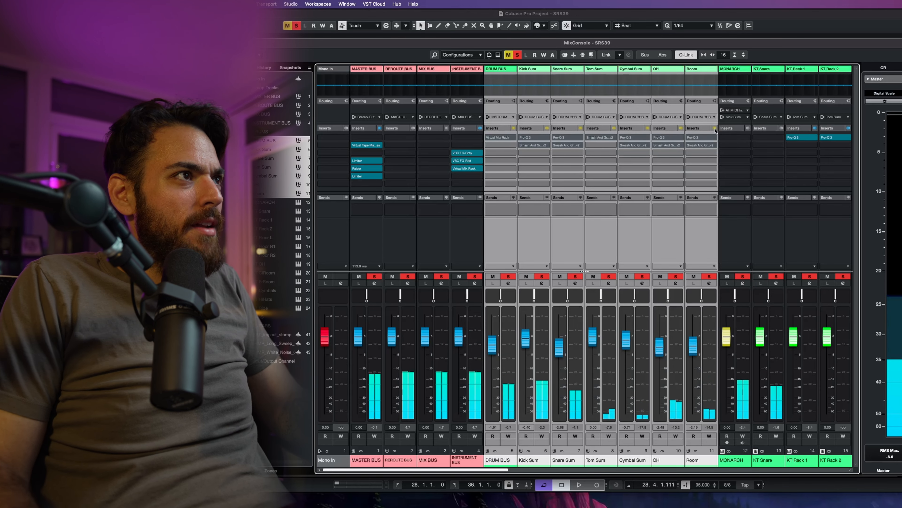
pyautogui.press('space')
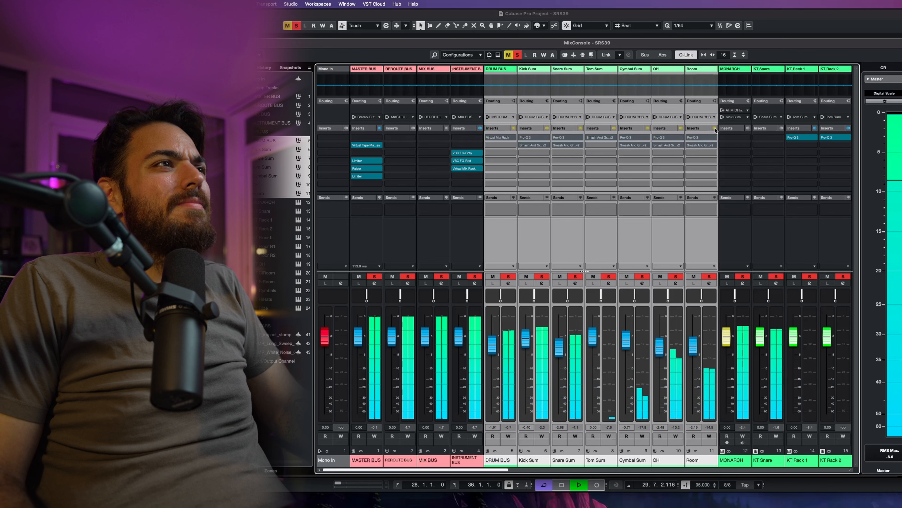
pyautogui.click(714, 128)
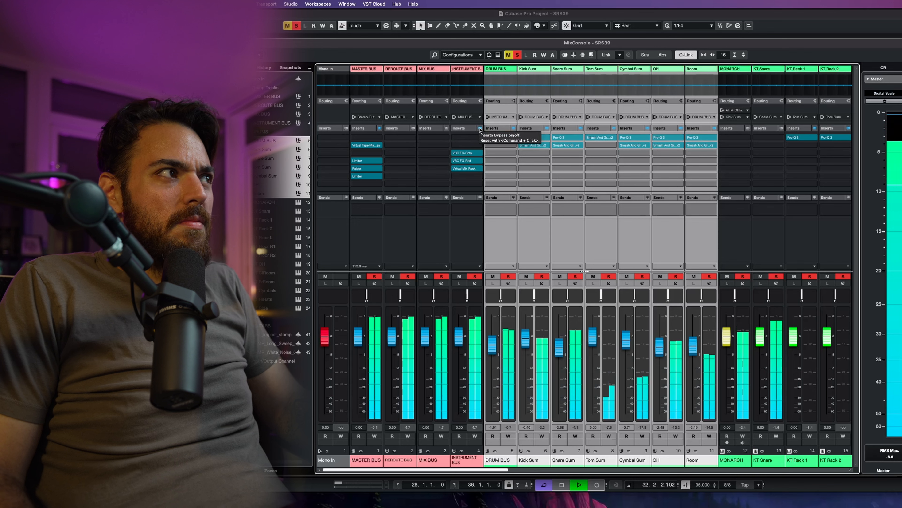
pyautogui.click(480, 129)
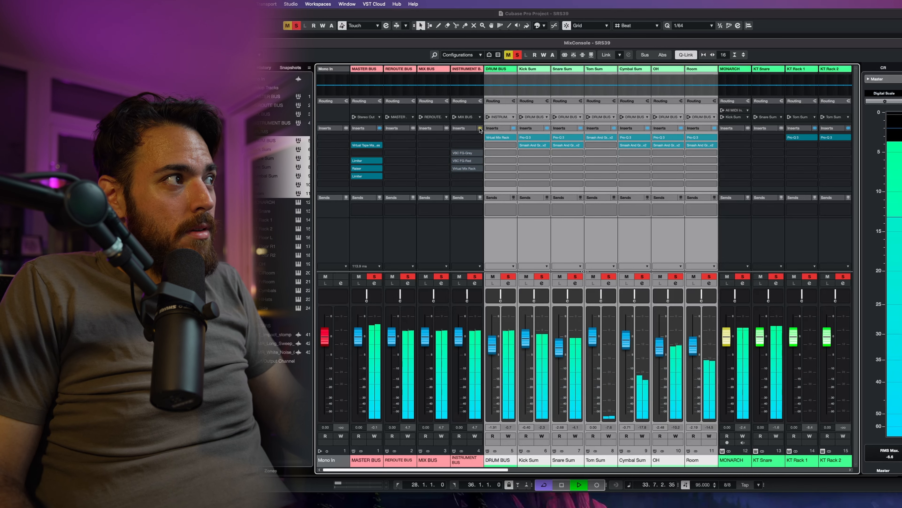
pyautogui.click(480, 129)
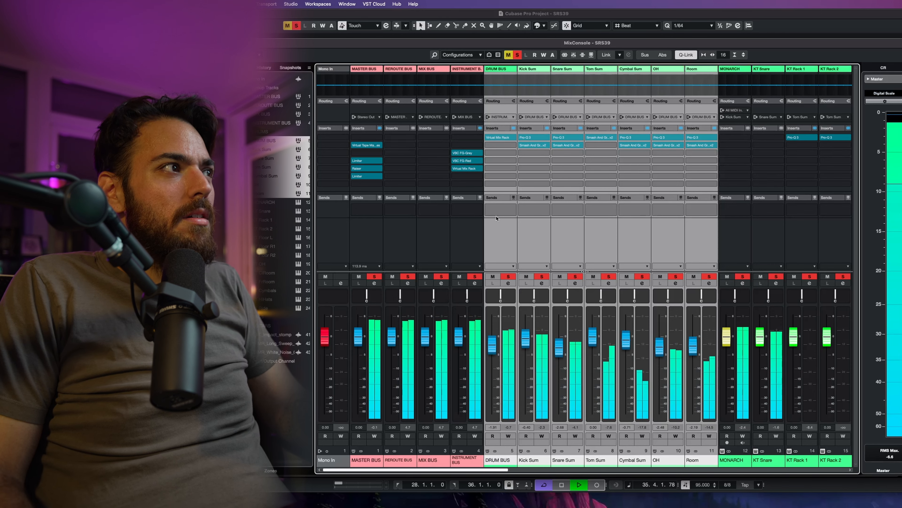
# Step: Add the Instrument Bus to the selection and toggle all selected channels' insert bypass during playback
pyautogui.keyDown('shift'); pyautogui.click(472, 246); pyautogui.keyUp('shift')
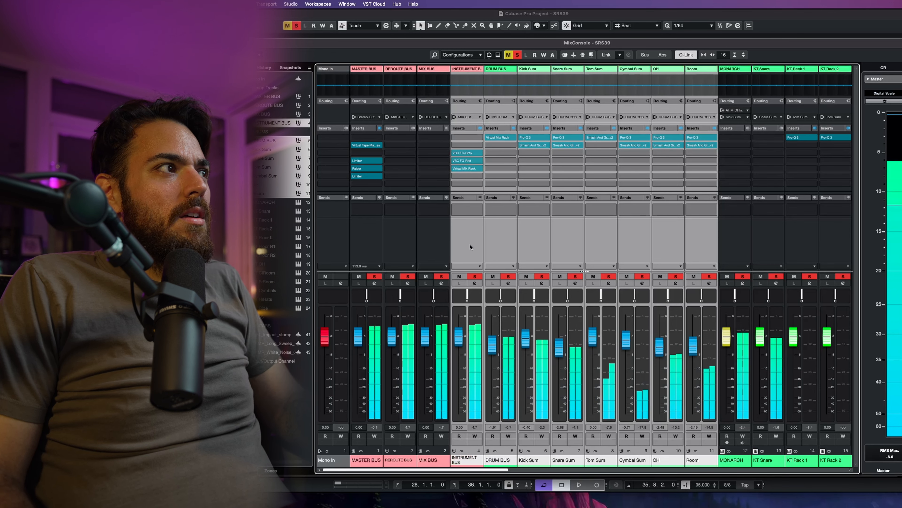
pyautogui.click(715, 128)
pyautogui.press('space')
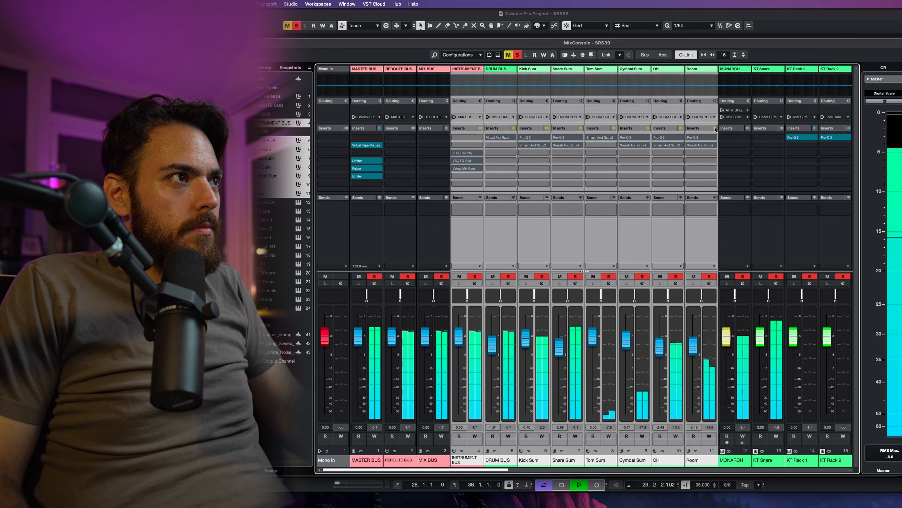
pyautogui.click(714, 128)
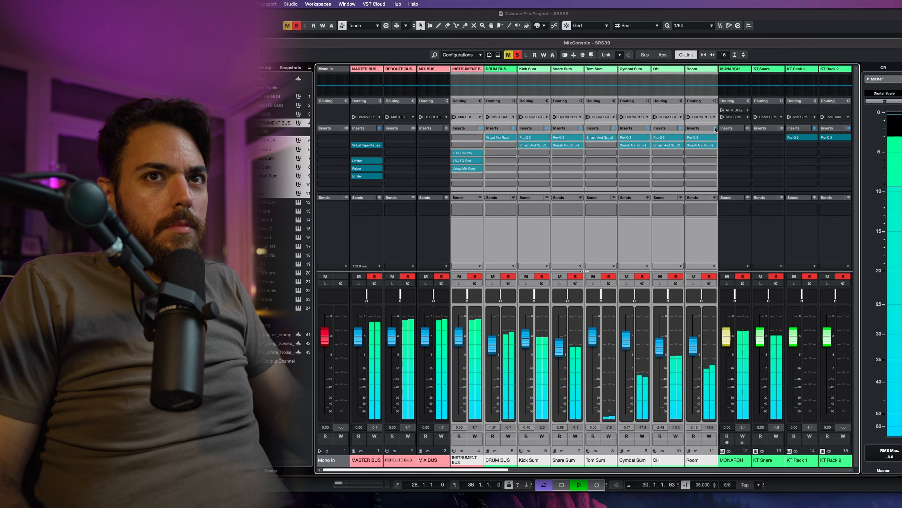